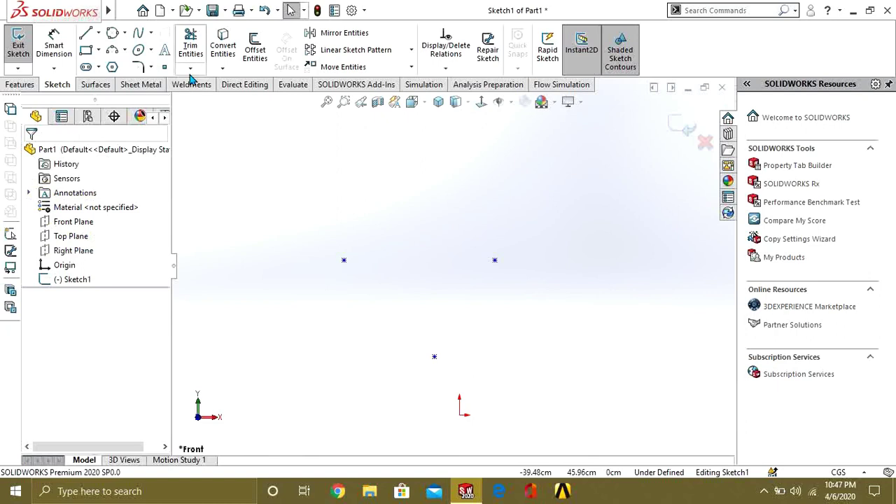
Open the rectangle-type flyout beside the Rectangle button in the Sketch toolbar
left_click(98, 52)
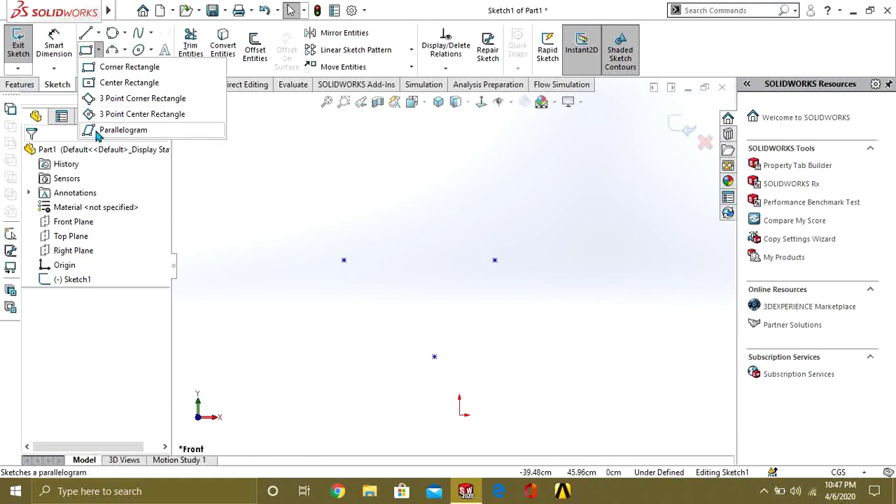
Draw a corner rectangle around the upper sketch points from its upper-left to lower-right corner
left_click(95, 69)
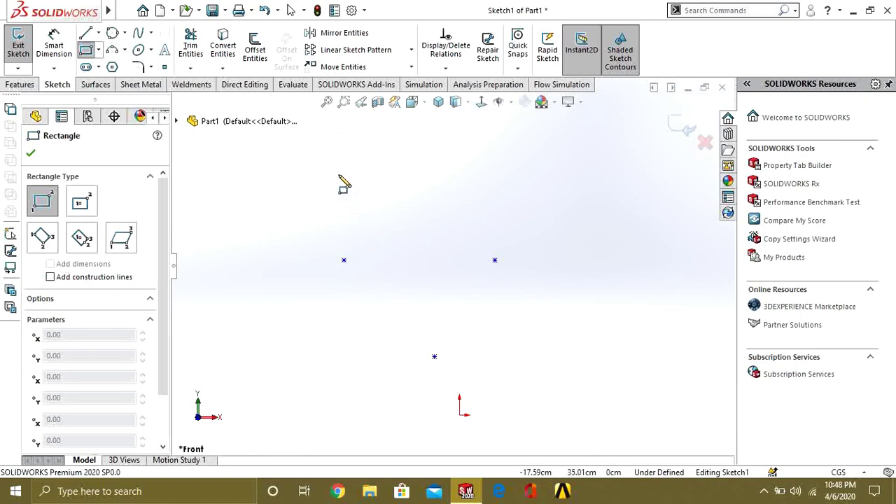
left_click(376, 185)
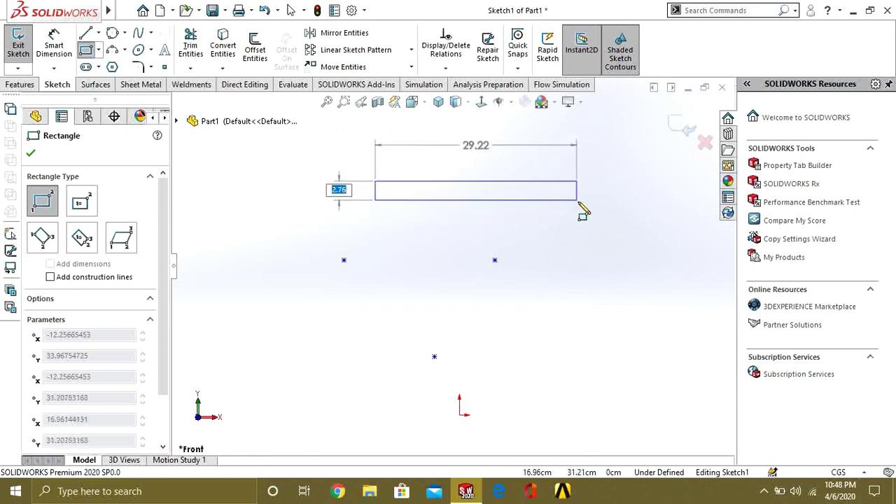
left_click(628, 317)
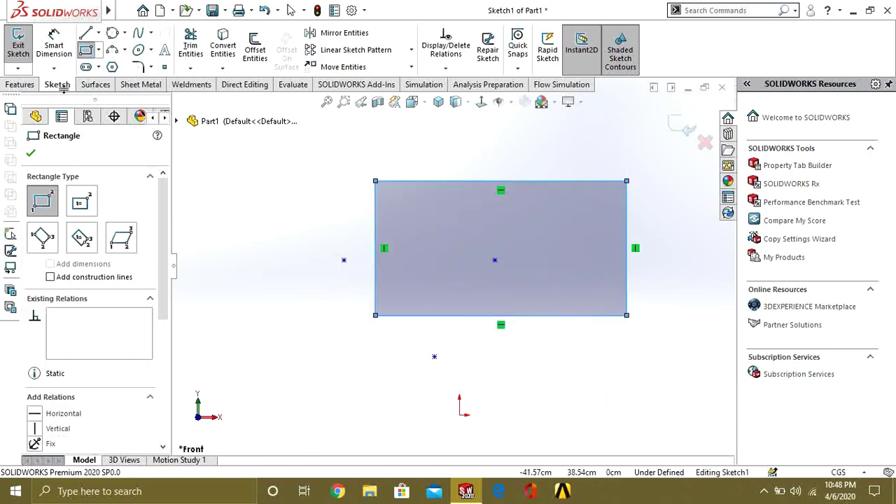
left_click(54, 44)
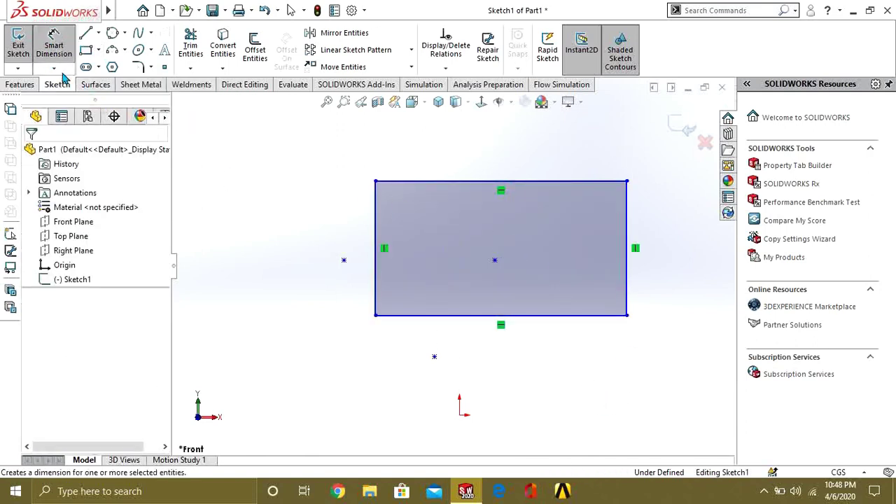
Dimension the rectangle's top edge to 60 and its left edge to 50
left_click(418, 184)
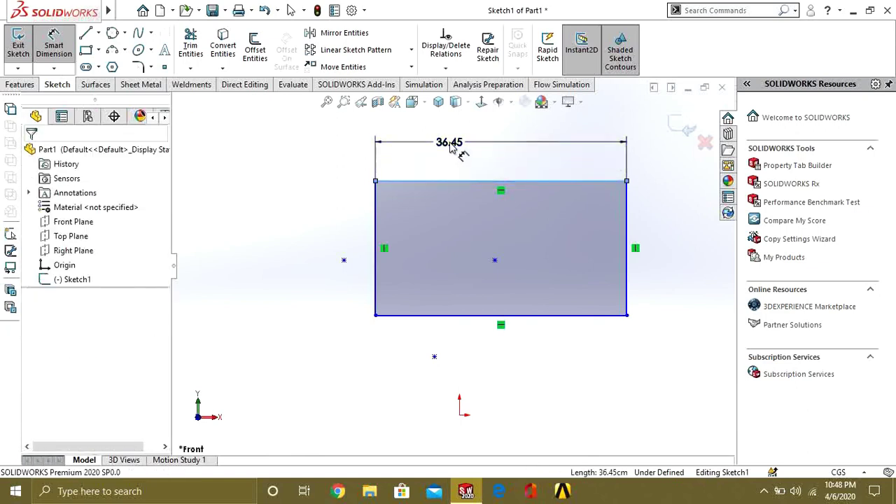
left_click(452, 147)
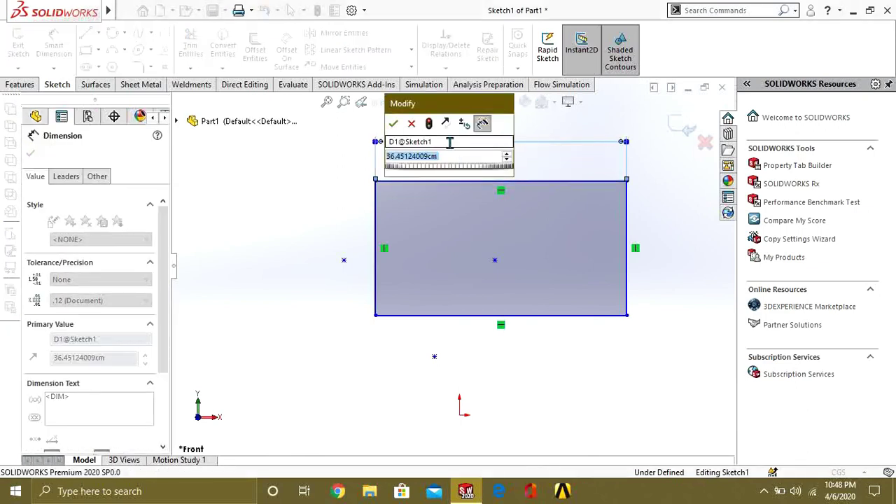
type("60")
key("Return")
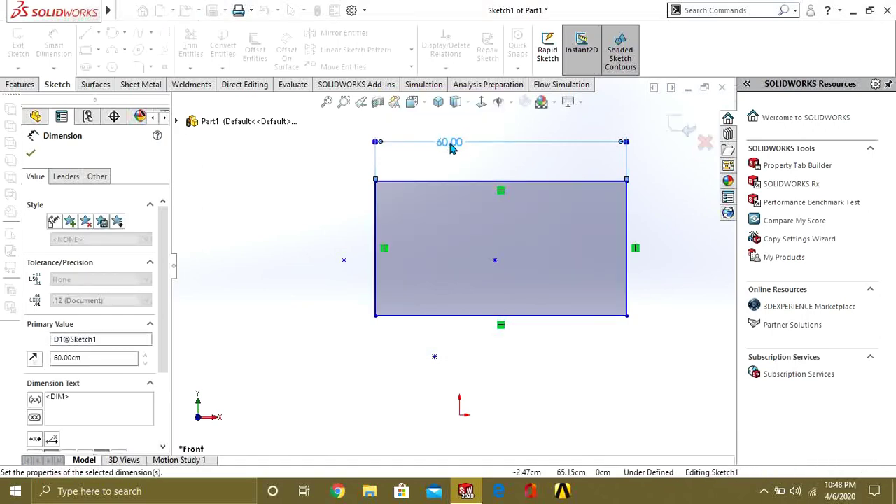
left_click(374, 224)
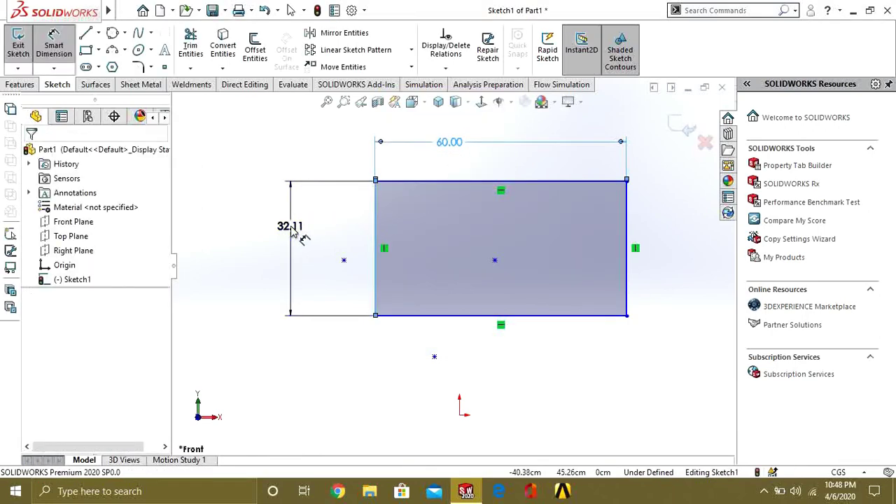
left_click(291, 231)
type("50")
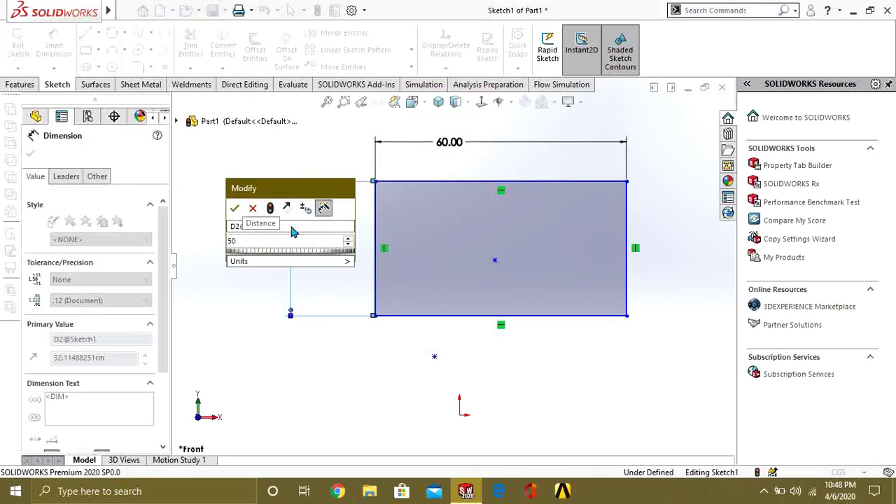
key("Return")
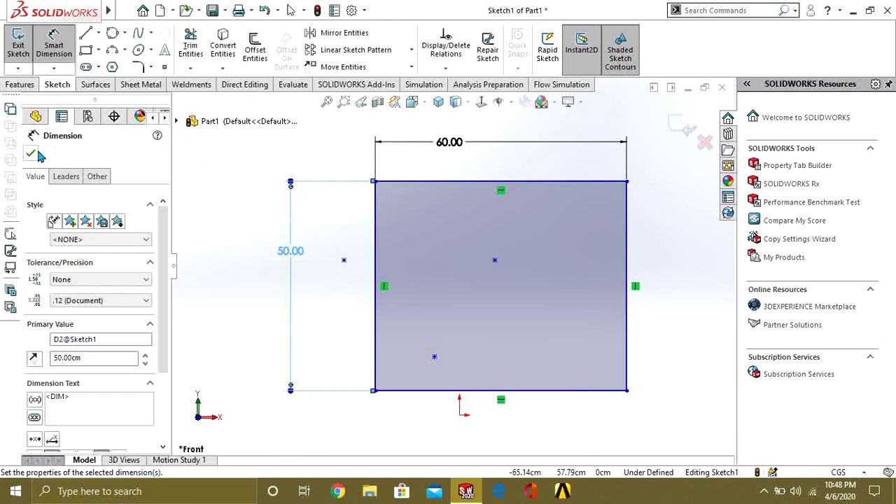
left_click(37, 153)
Sketch a small extra rectangle, then undo it along with the 50 height and the width dimension
left_click(85, 50)
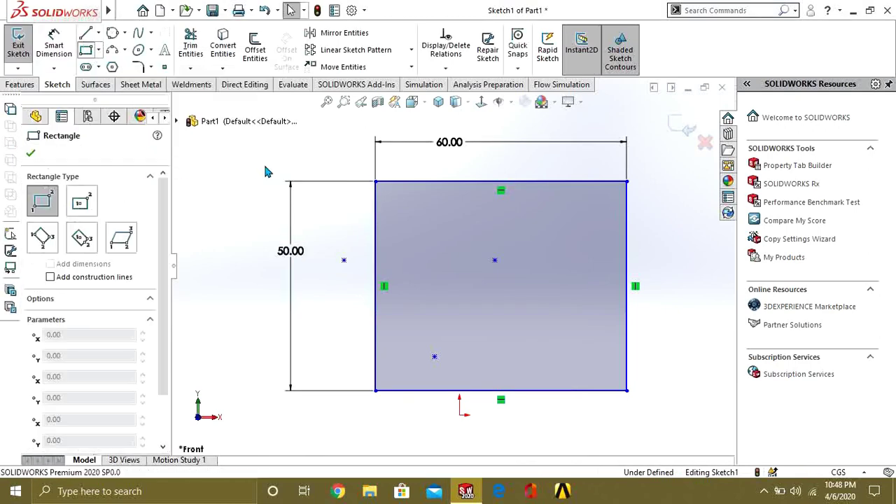
left_click(212, 158)
left_click(313, 260)
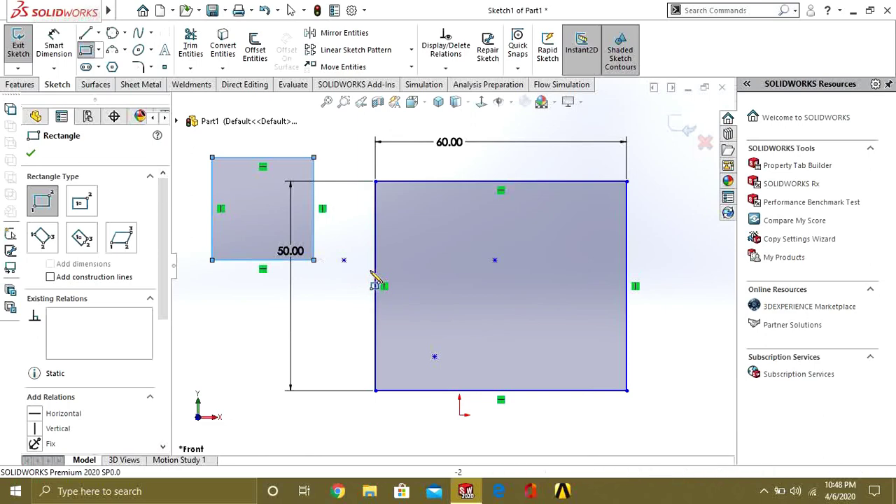
key("Escape")
key("ctrl+z")
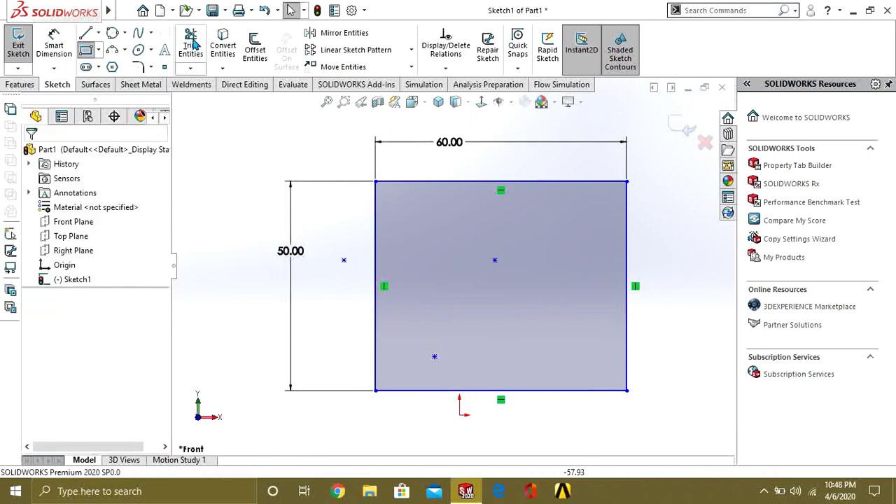
key("ctrl+z")
key("ctrl+z")
key("ctrl+z")
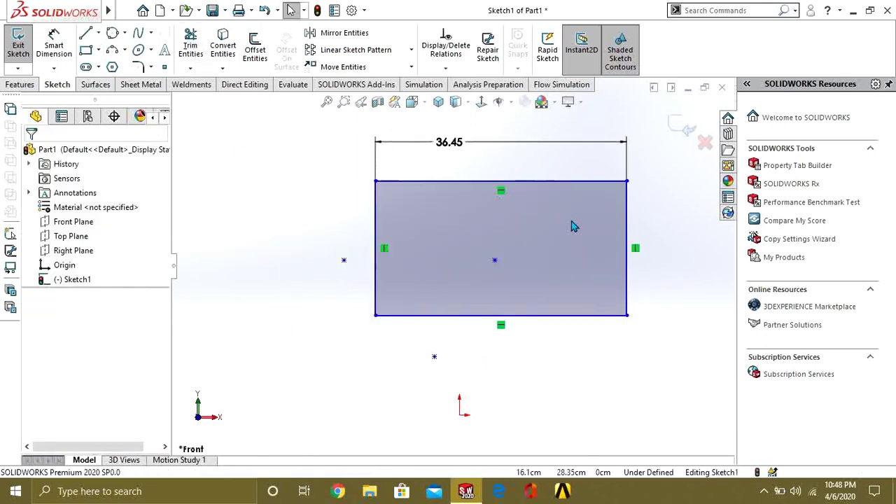
key("ctrl+z")
key("ctrl+z")
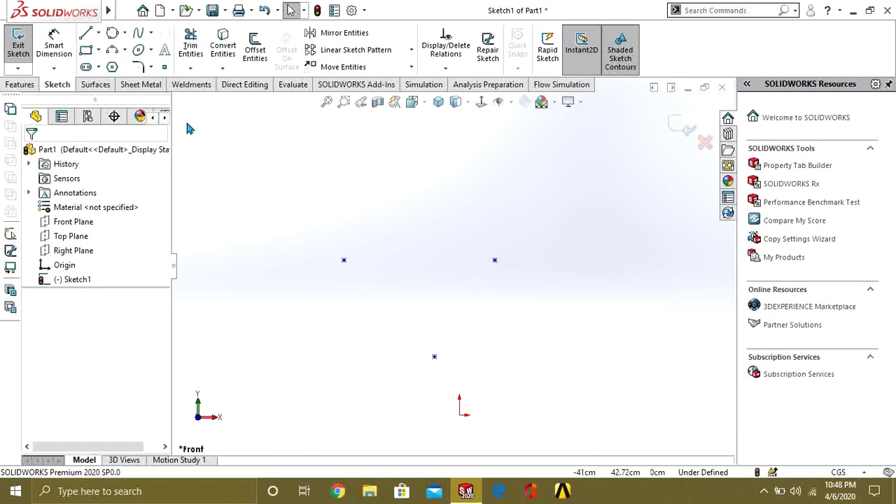
left_click(99, 52)
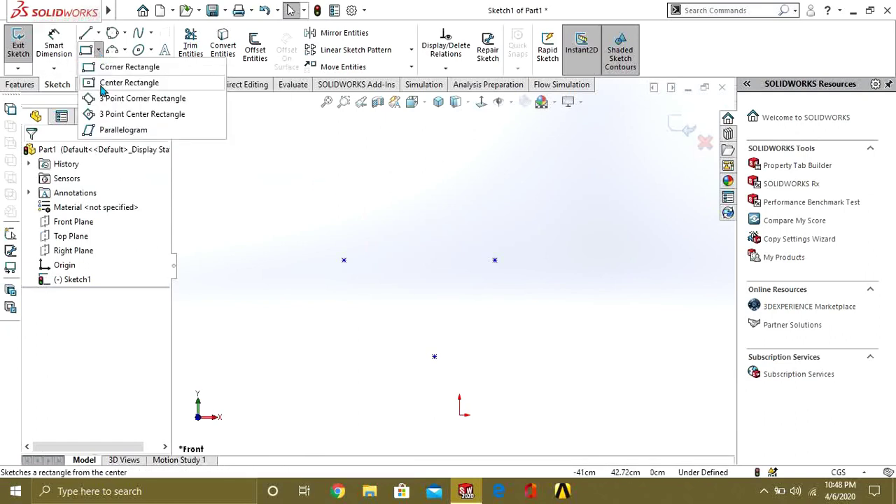
left_click(105, 85)
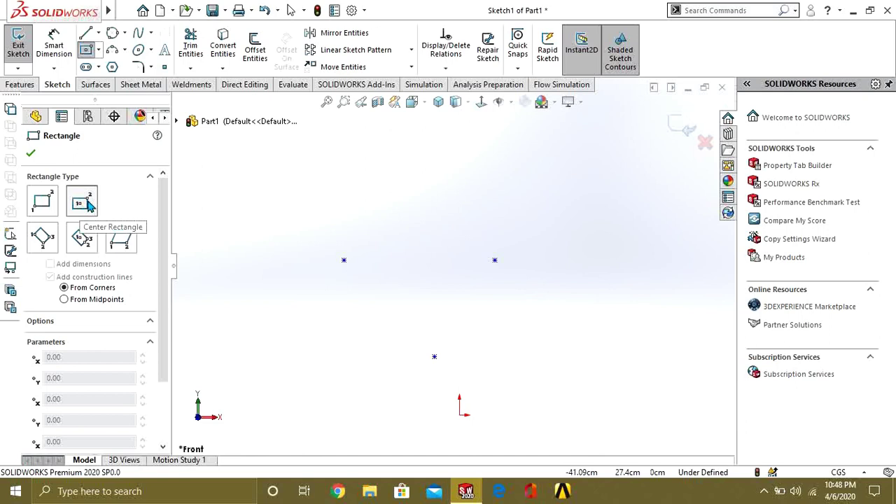
left_click(459, 225)
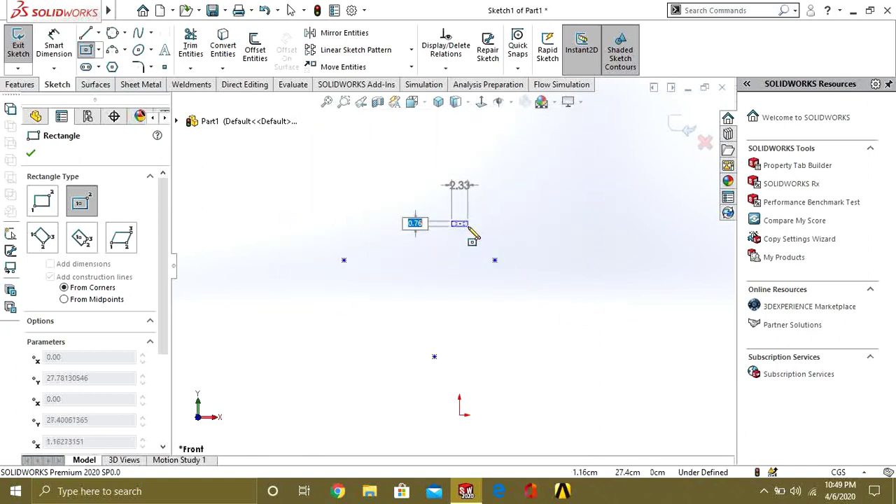
key("Escape")
key("Escape")
scroll(455, 420, "up", 2)
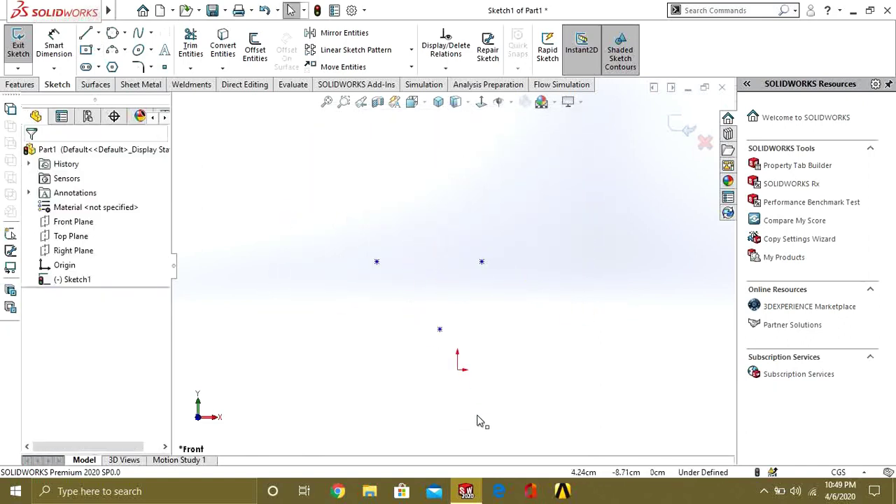
left_click(86, 49)
left_click(409, 278)
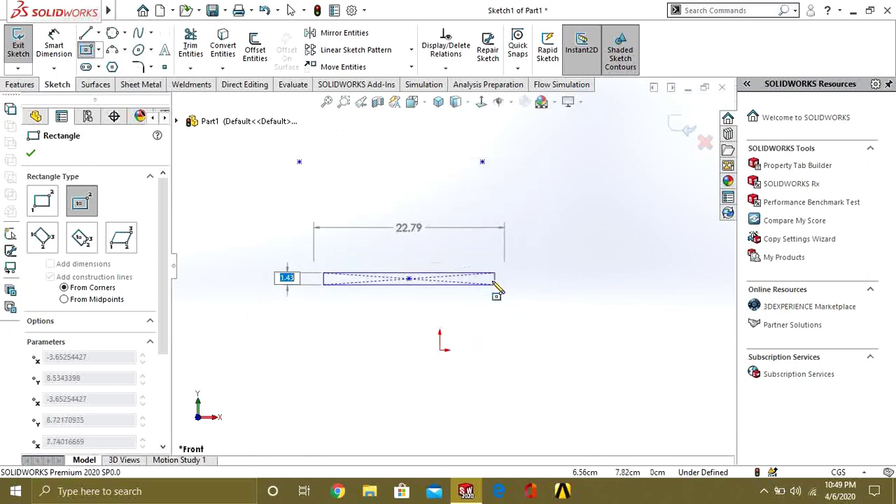
left_click(477, 323)
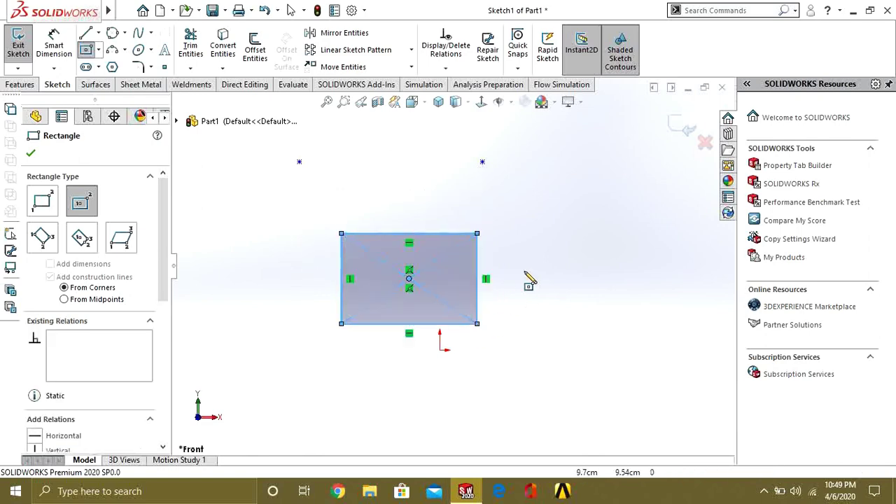
left_click(126, 9)
key("ctrl+z")
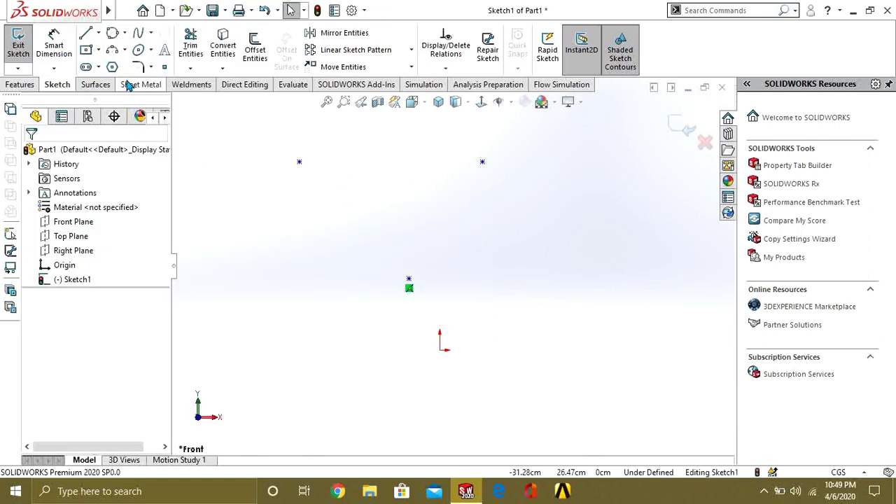
Try a 3 Point Corner Rectangle with a horizontal top edge, then undo it
left_click(98, 50)
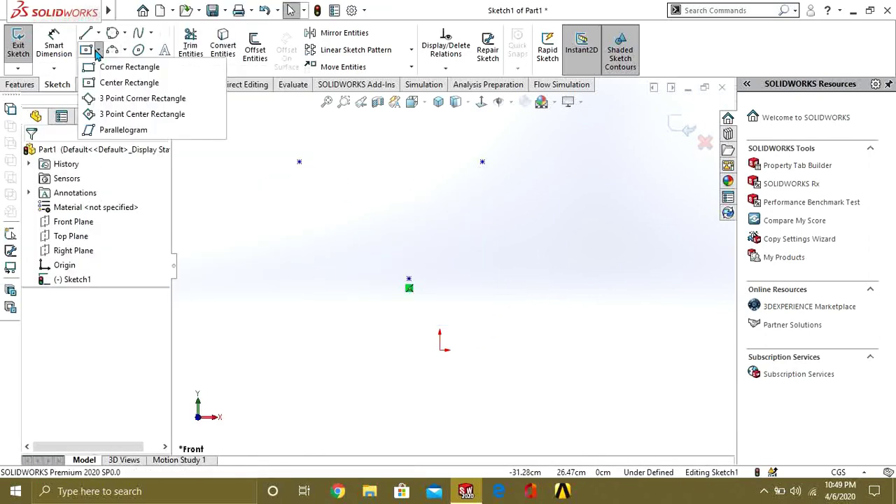
left_click(110, 101)
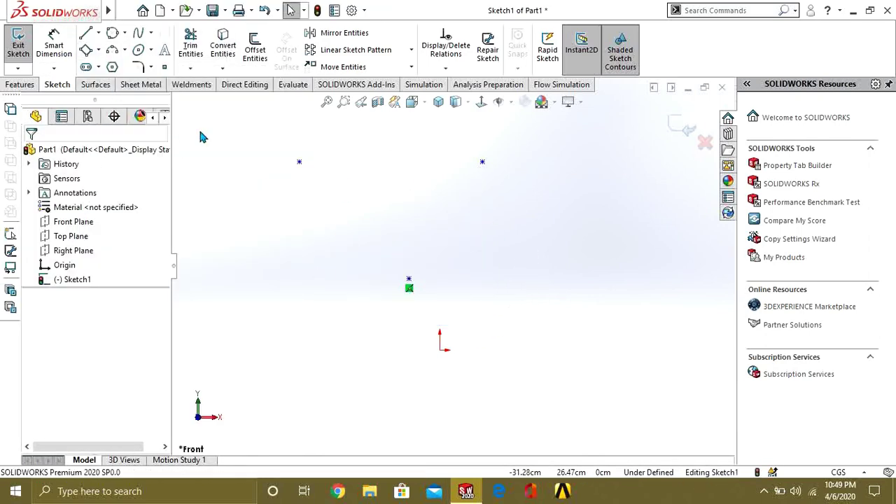
left_click(440, 200)
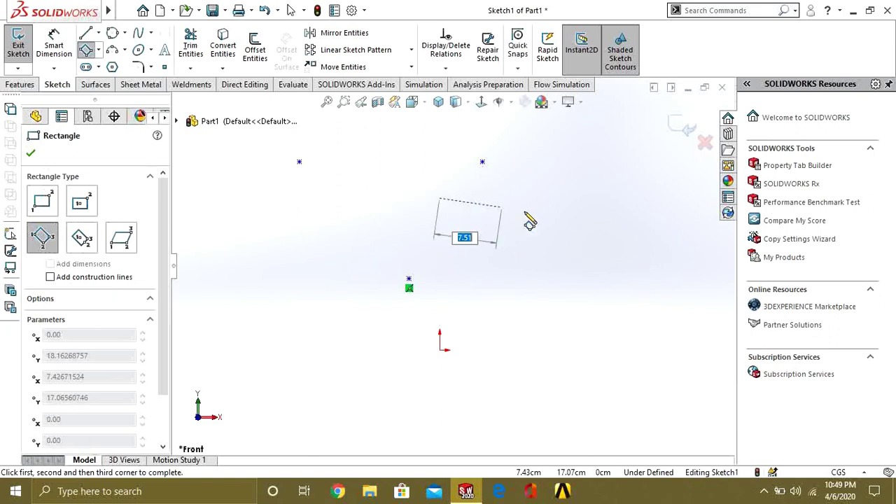
left_click(614, 199)
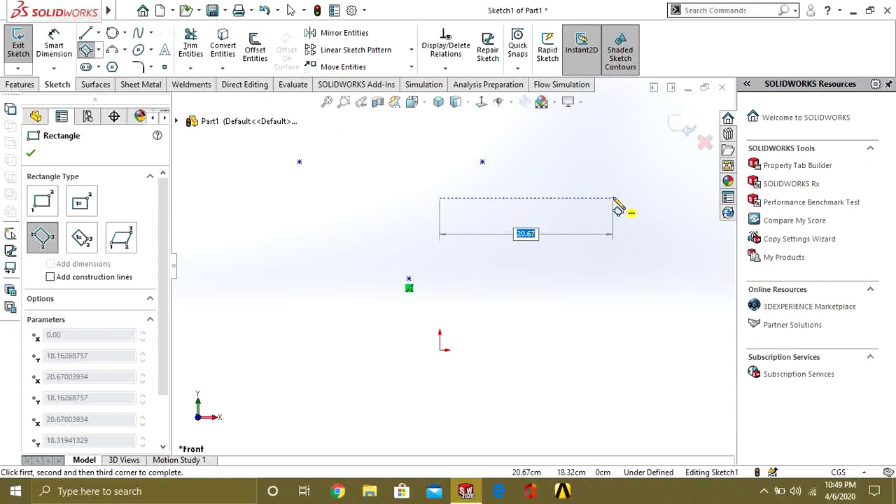
left_click(545, 380)
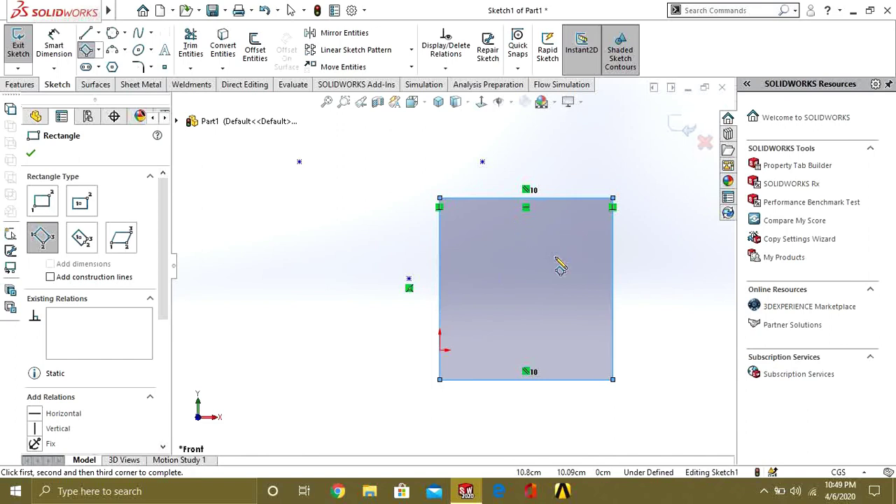
key("ctrl+z")
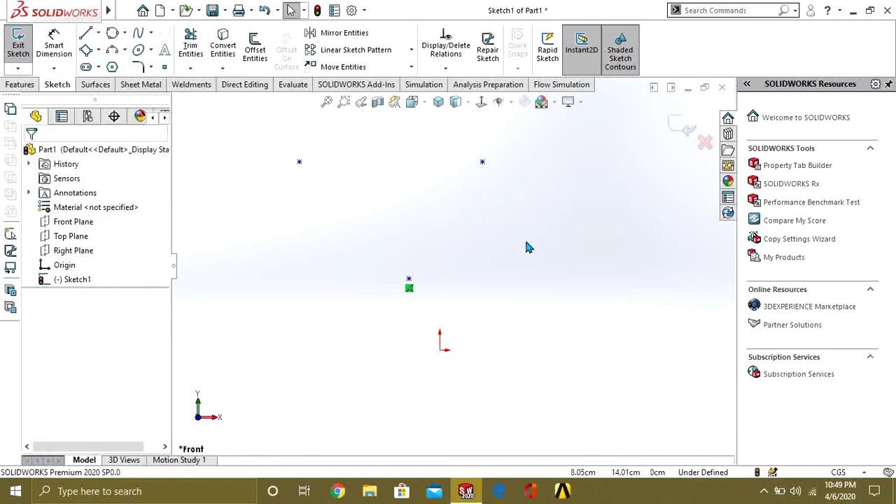
Redraw a 3 Point Corner Rectangle by placing its three corners across the sketch points
left_click(87, 52)
left_click(300, 162)
left_click(483, 163)
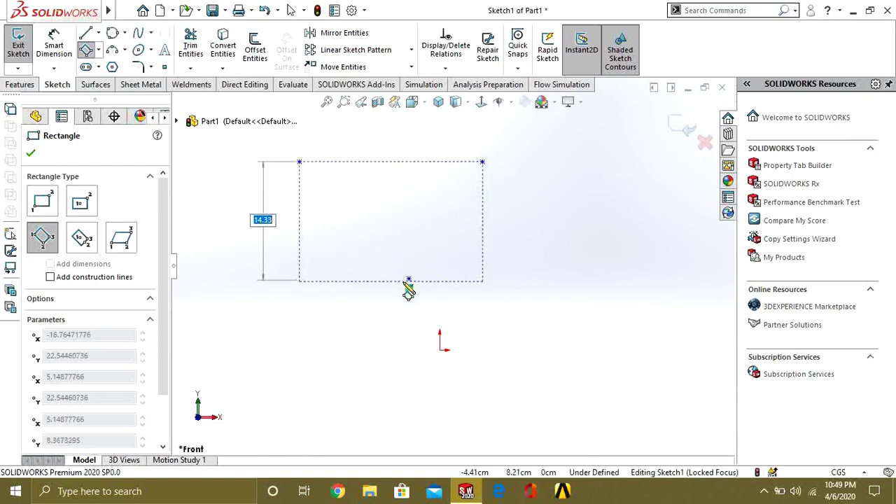
left_click(411, 280)
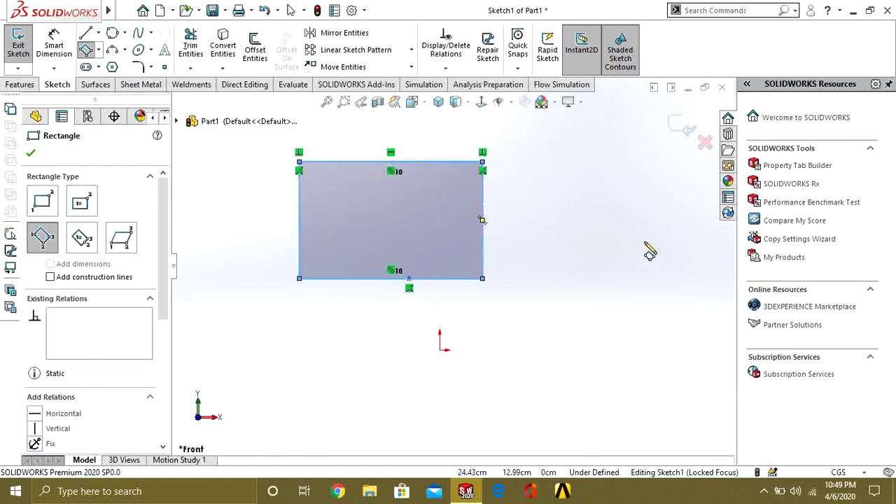
scroll(561, 239, "up", 2)
scroll(512, 247, "down", 2)
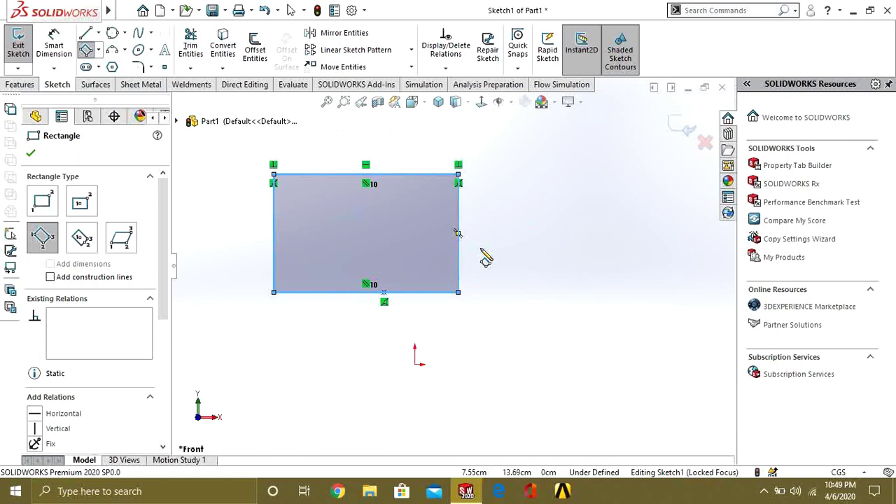
left_click(48, 240)
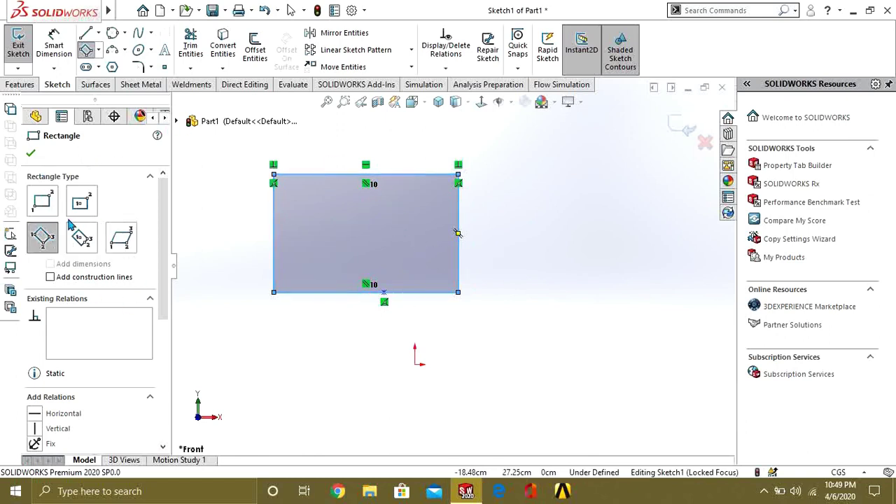
Sketch a tilted 3 Point Center Rectangle by centre, width-angle and length, then undo the rectangles
left_click(88, 239)
left_click(550, 207)
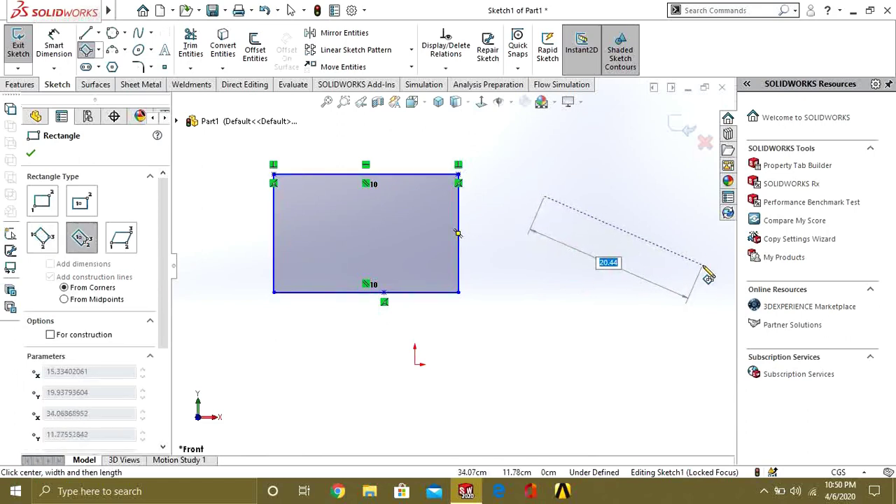
left_click(705, 275)
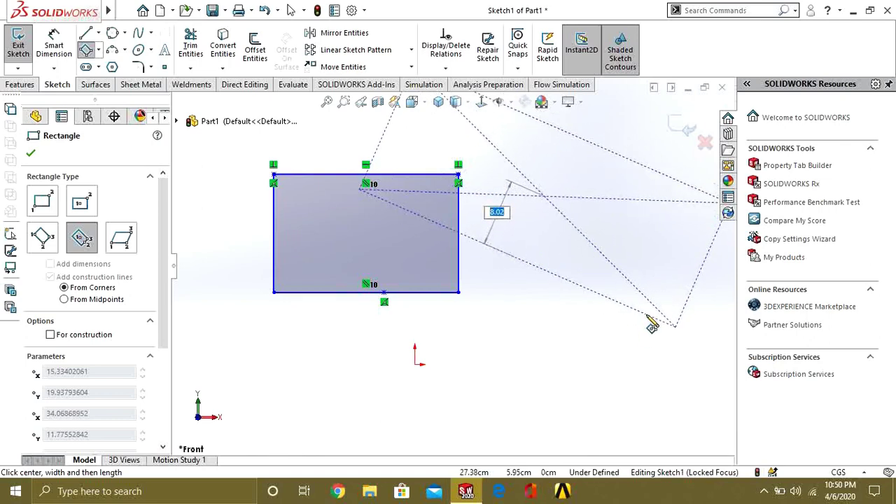
scroll(466, 296, "up", 3)
scroll(465, 297, "down", 1)
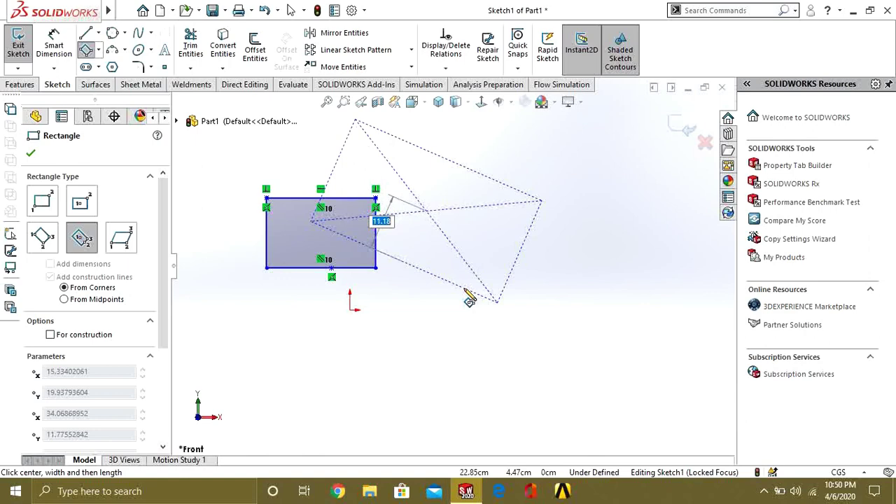
left_click(470, 294)
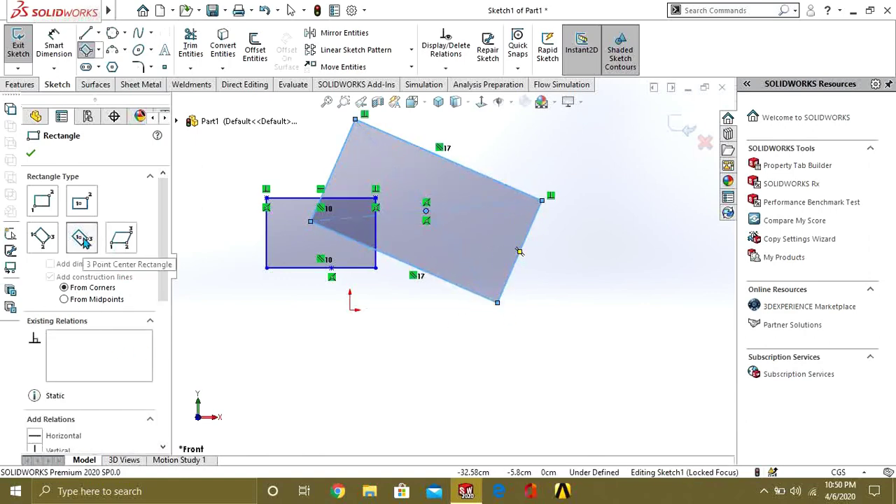
key("ctrl+z")
key("ctrl+z")
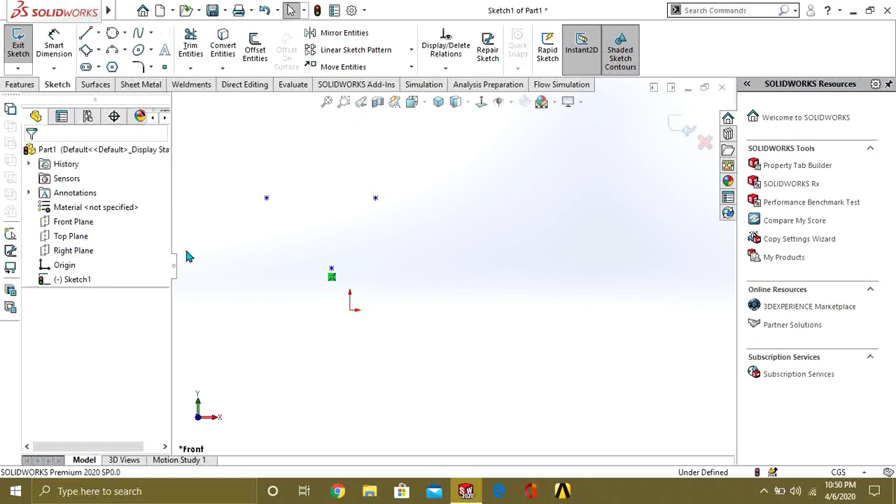
Draw a parallelogram from three corner points, then undo it
left_click(98, 50)
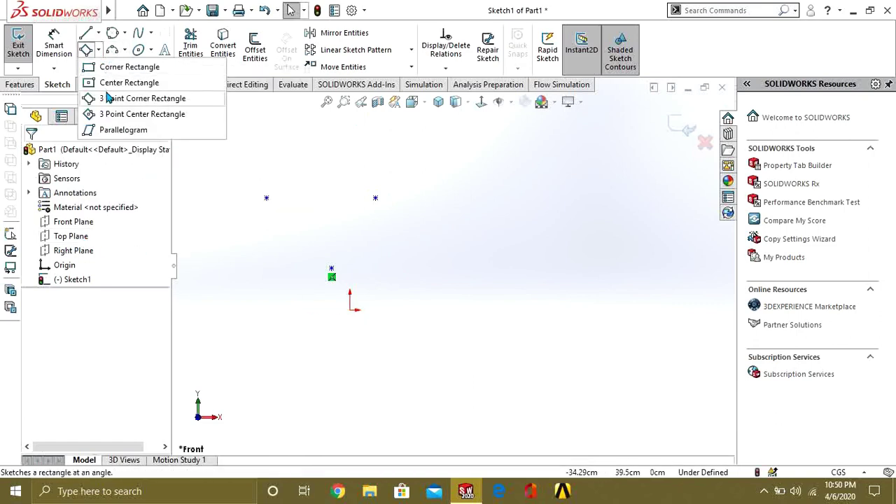
left_click(112, 130)
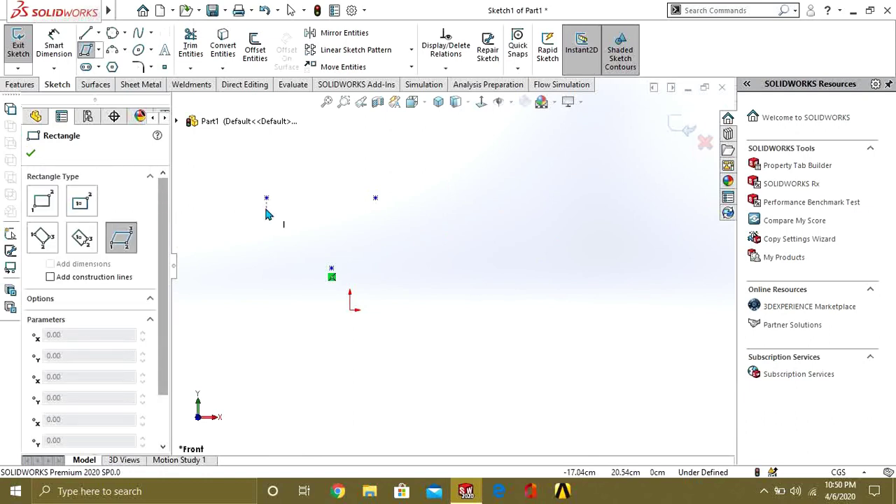
left_click(484, 185)
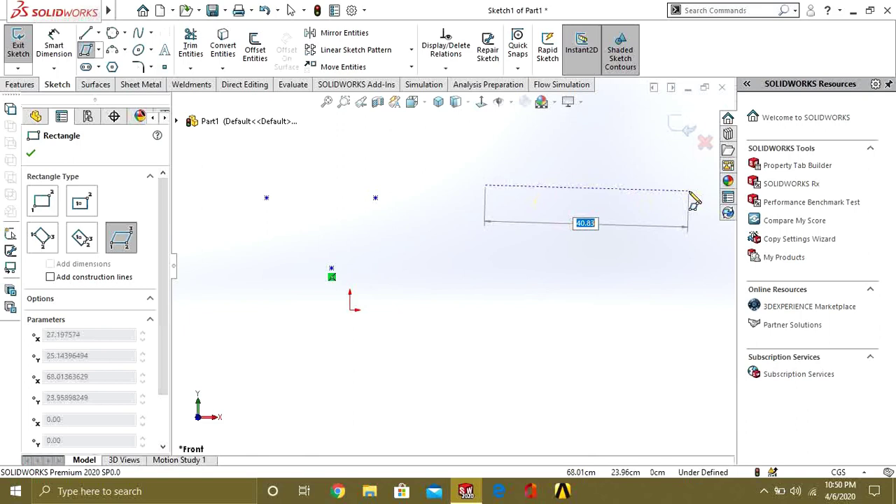
left_click(690, 186)
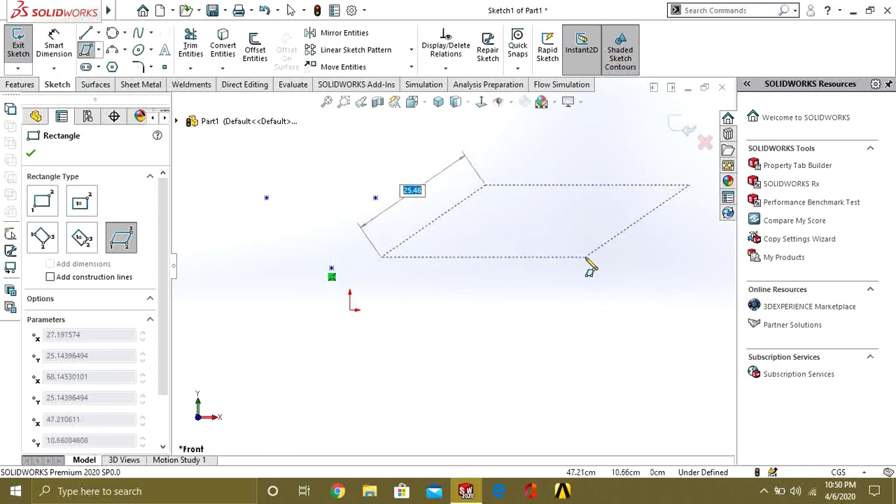
left_click(561, 290)
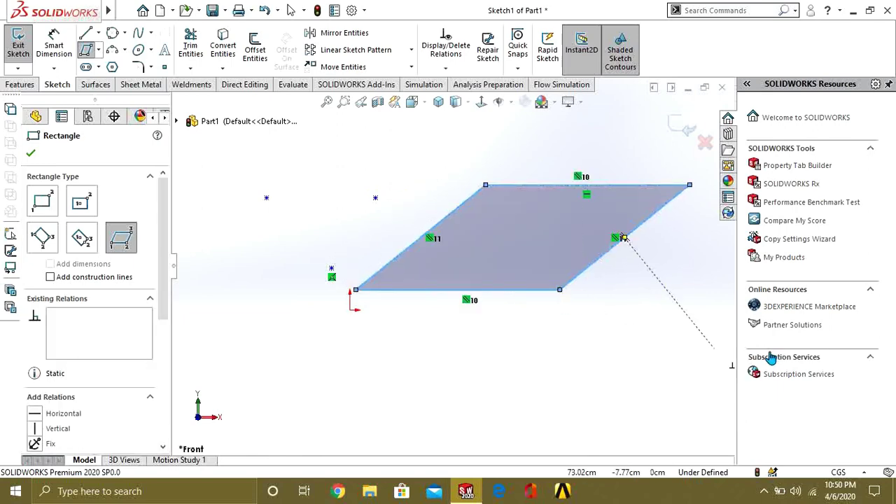
key("ctrl+z")
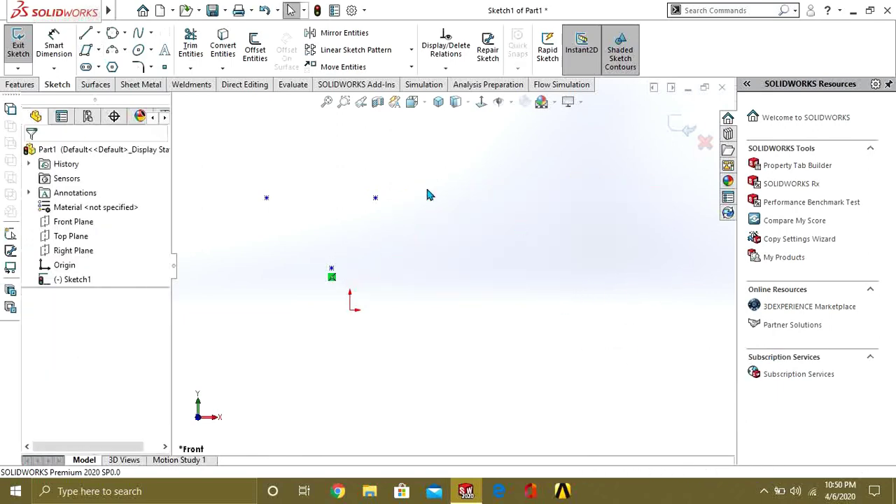
Bring up the arc-type flyout next to the rectangle list
left_click(101, 50)
left_click(102, 50)
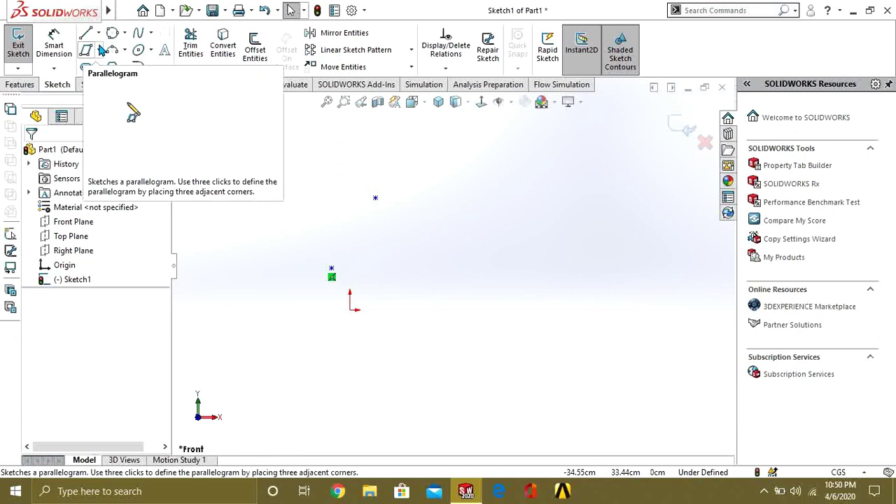
left_click(102, 51)
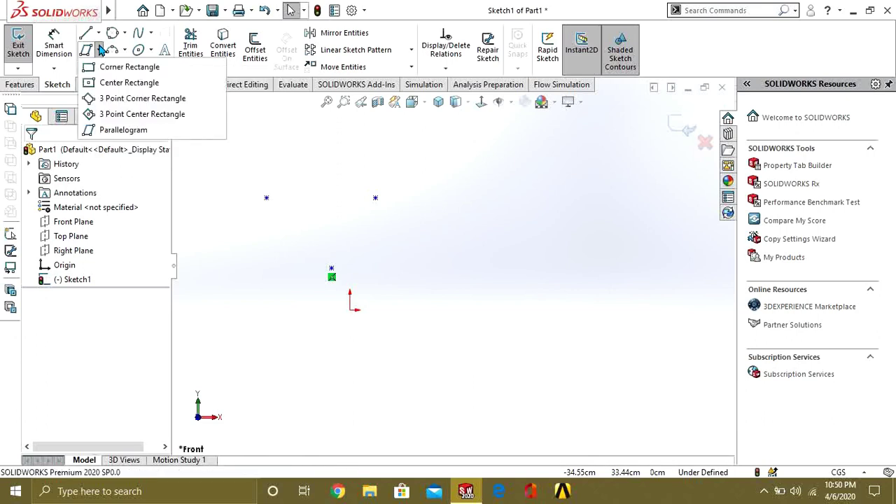
left_click(124, 51)
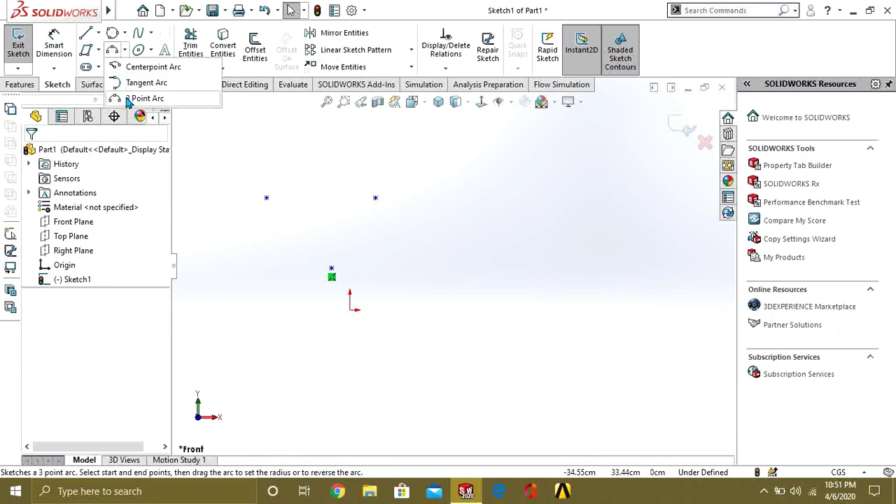
Draw two adjacent Centerpoint Arc semicircles, each by centre, start and end points
left_click(130, 67)
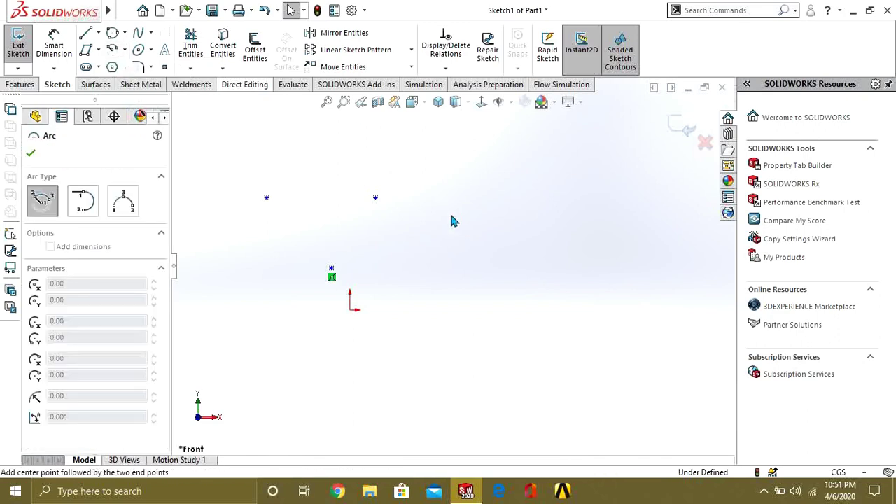
left_click(332, 270)
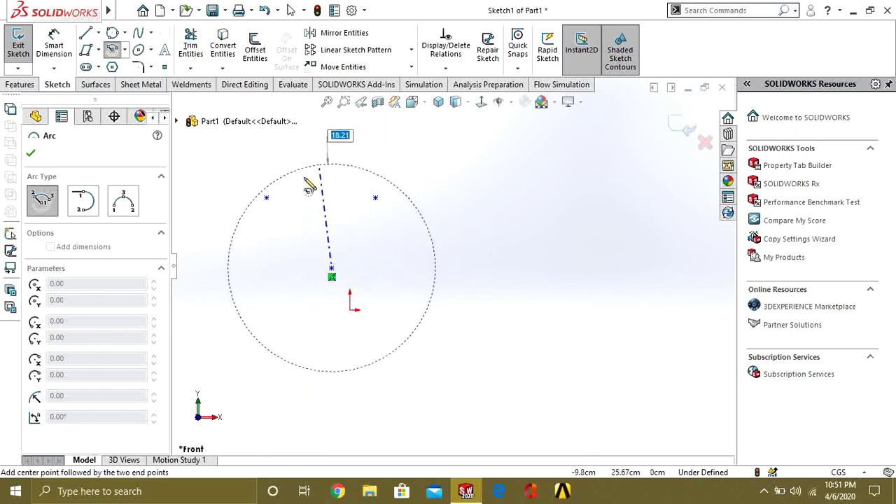
left_click(259, 266)
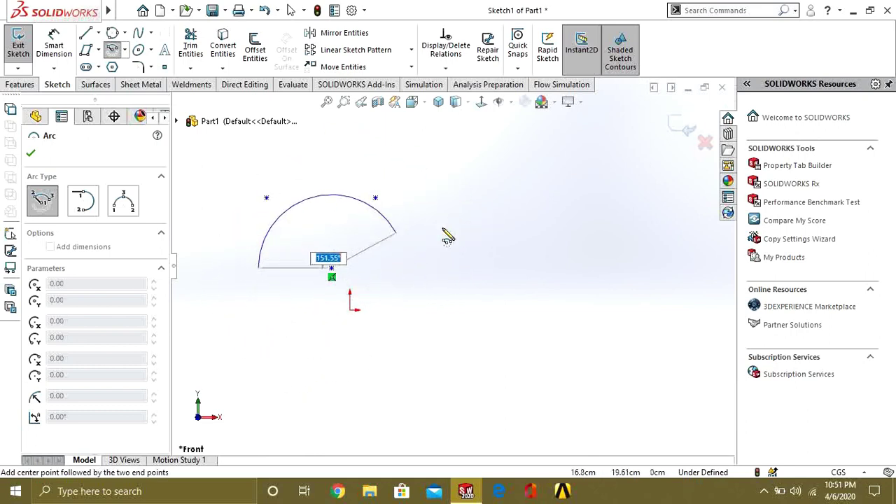
left_click(451, 271)
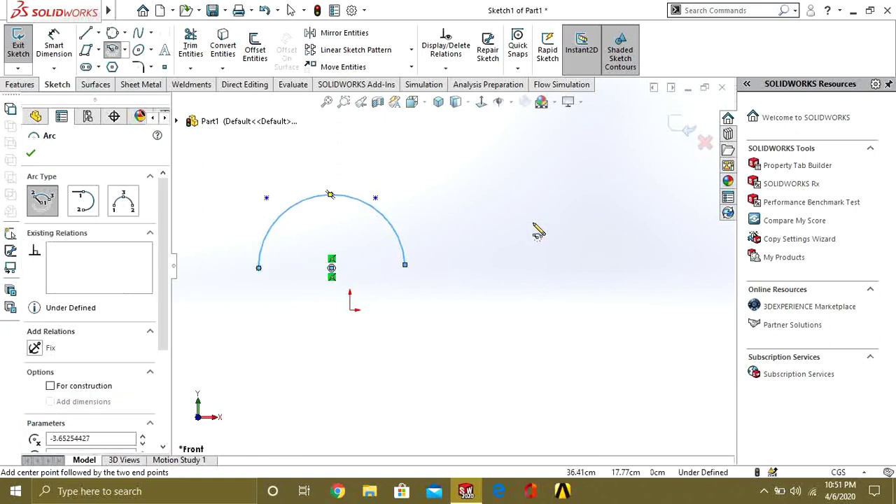
left_click(115, 55)
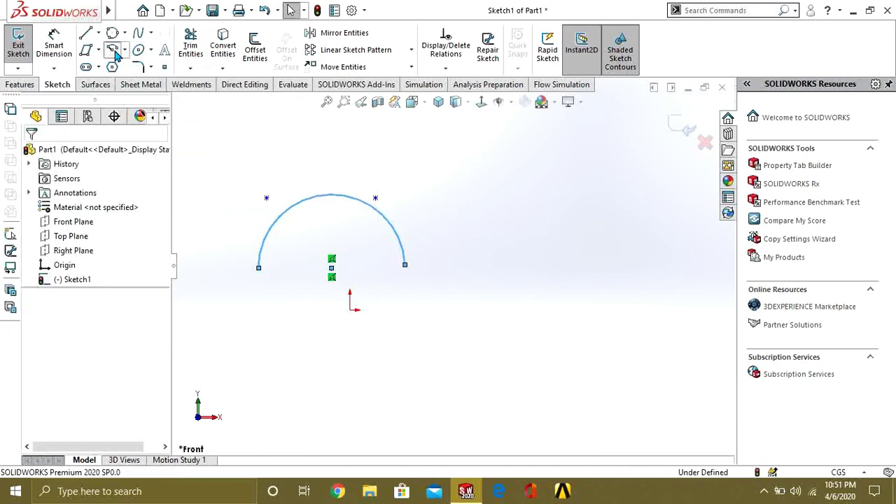
left_click(116, 54)
left_click(580, 264)
left_click(496, 260)
left_click(663, 268)
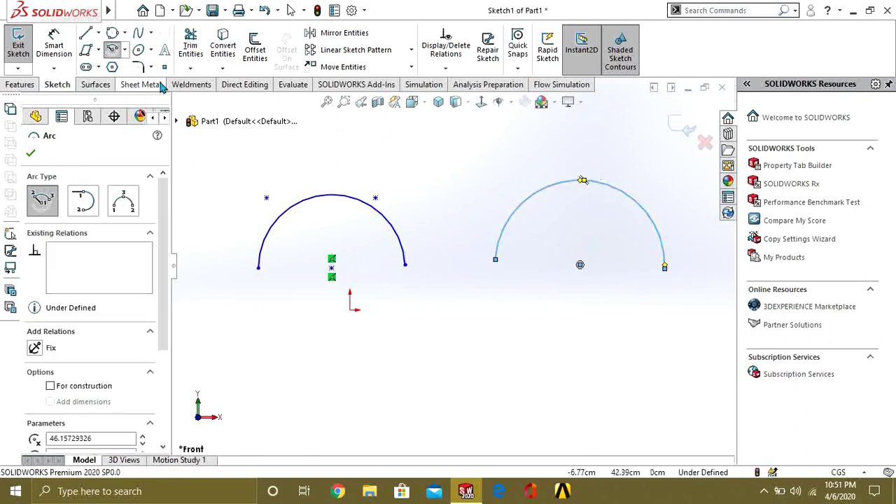
left_click(126, 53)
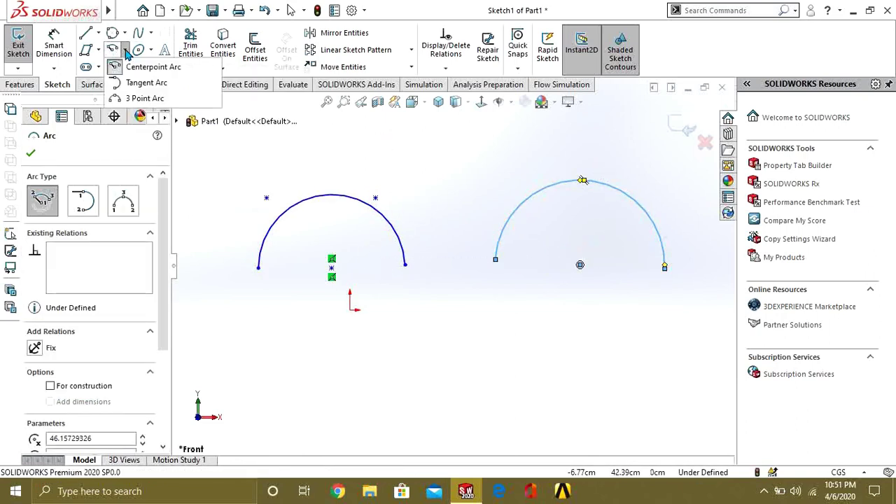
Link the semicircles' endpoints with tangent arcs, clearing an endpoint warning and undoing the extra arc
left_click(145, 82)
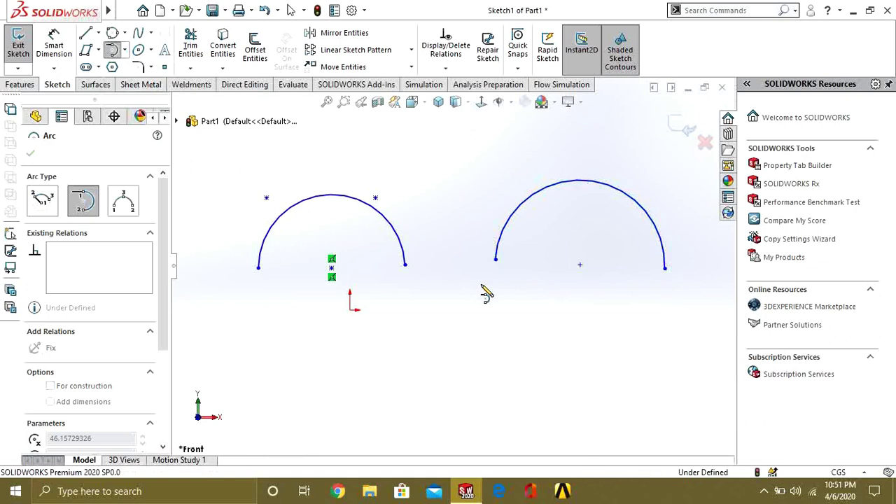
left_click(495, 261)
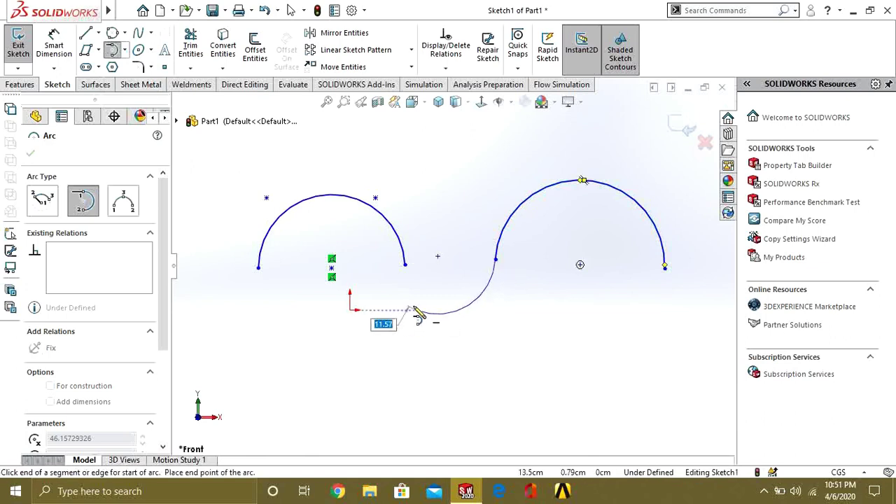
left_click(259, 269)
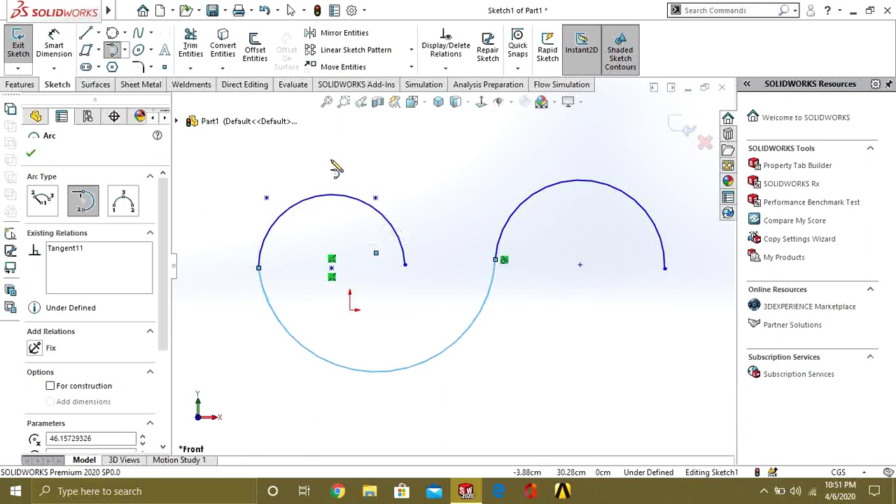
left_click(405, 167)
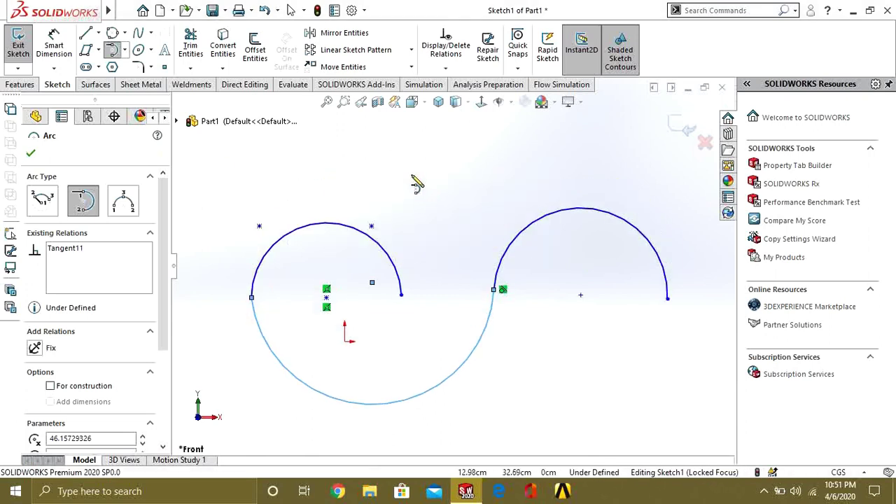
left_click(435, 165)
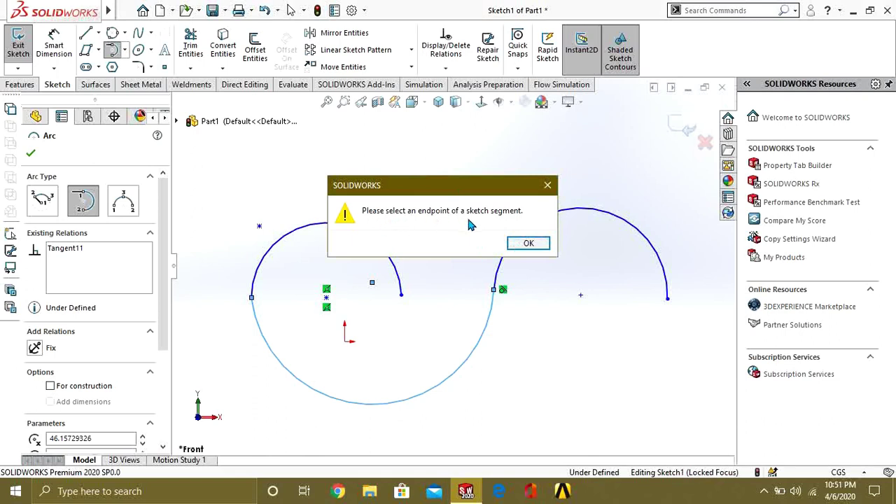
left_click(528, 245)
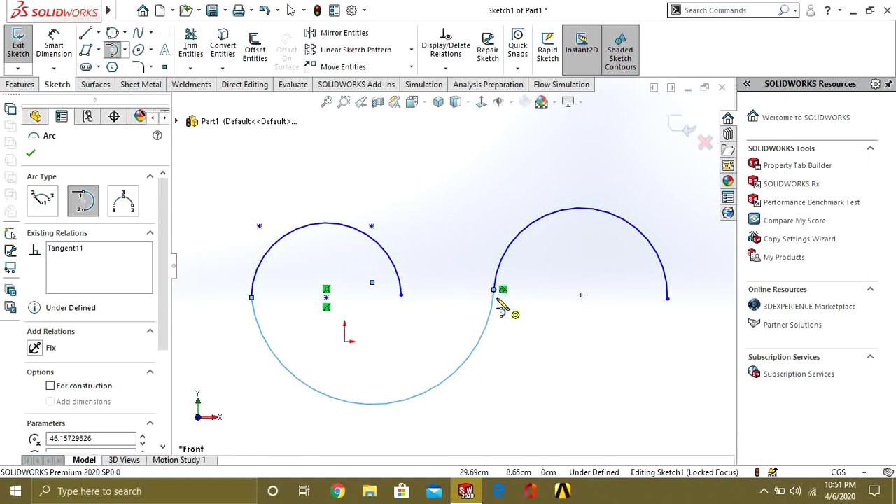
left_click(402, 294)
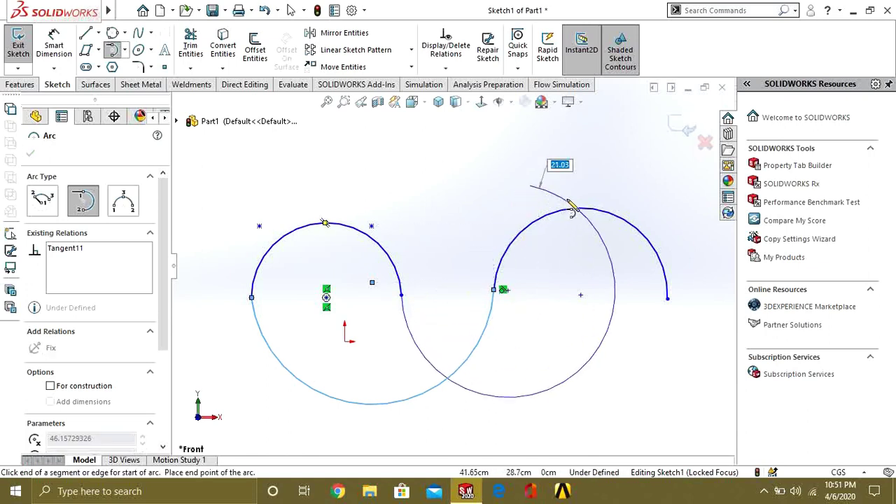
left_click(667, 299)
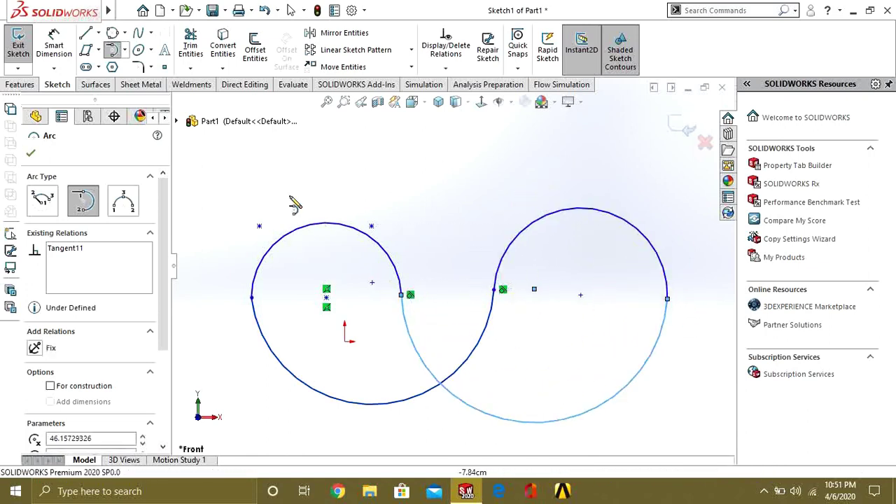
key("ctrl+z")
key("ctrl+z")
key("ctrl+z")
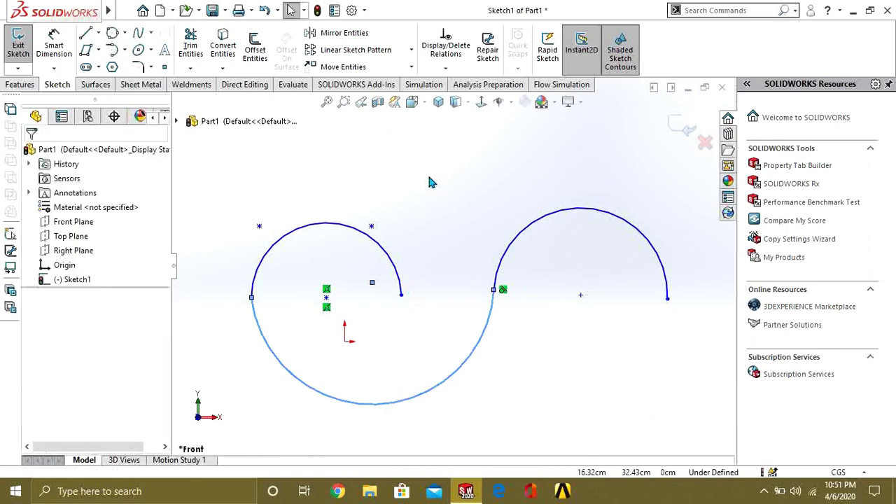
Undo the old arcs and sketch a downward bowl-shaped 3 Point Arc
key("ctrl+z")
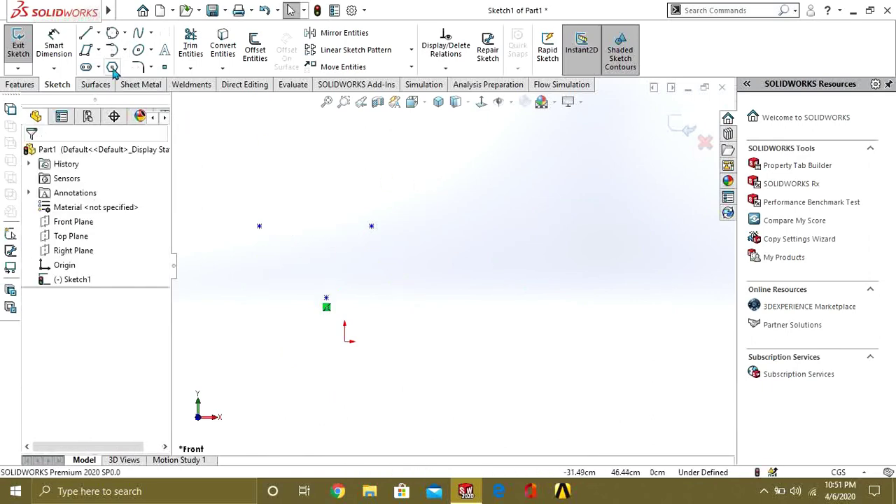
left_click(124, 51)
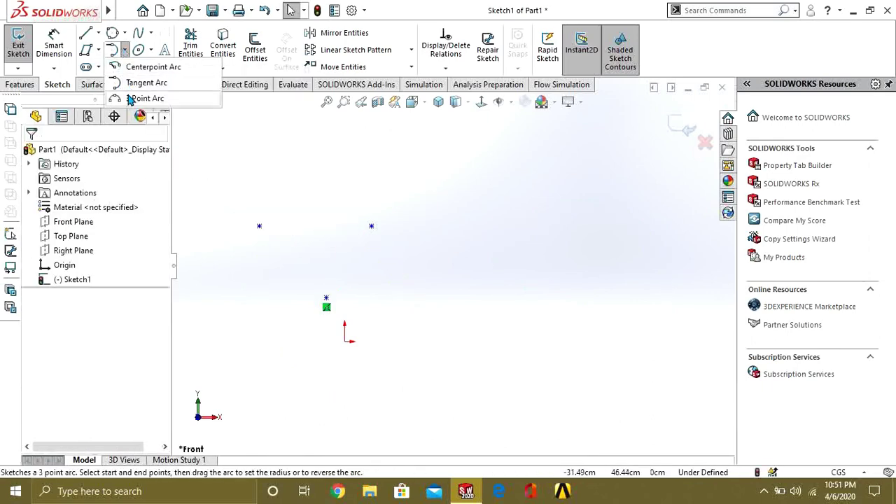
left_click(140, 98)
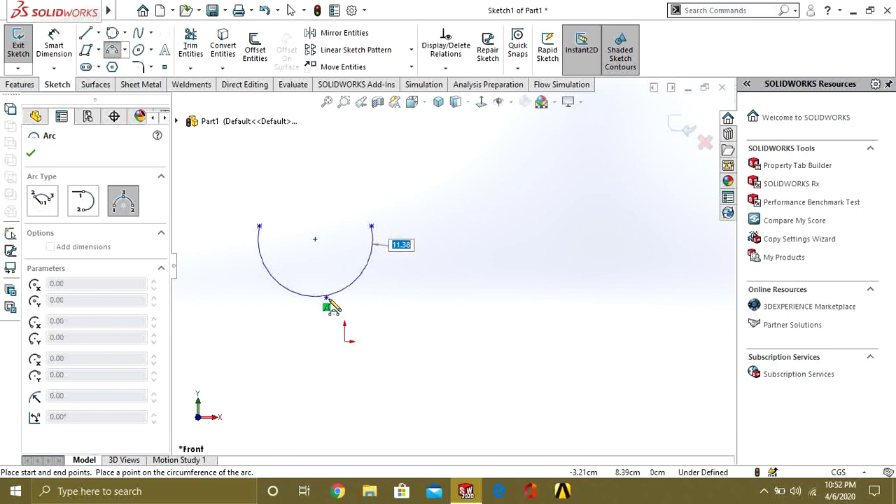
left_click(329, 306)
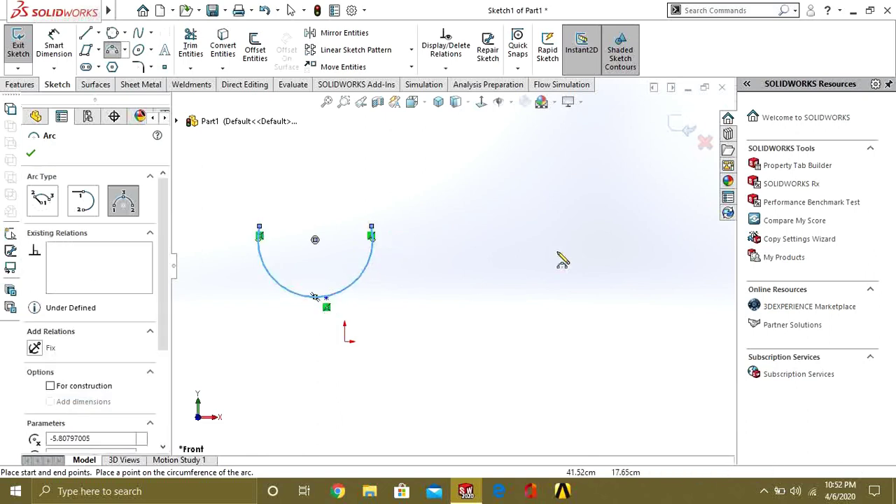
Draw two parallel vertical lines of equal height to the right of the bowl arc
left_click(87, 35)
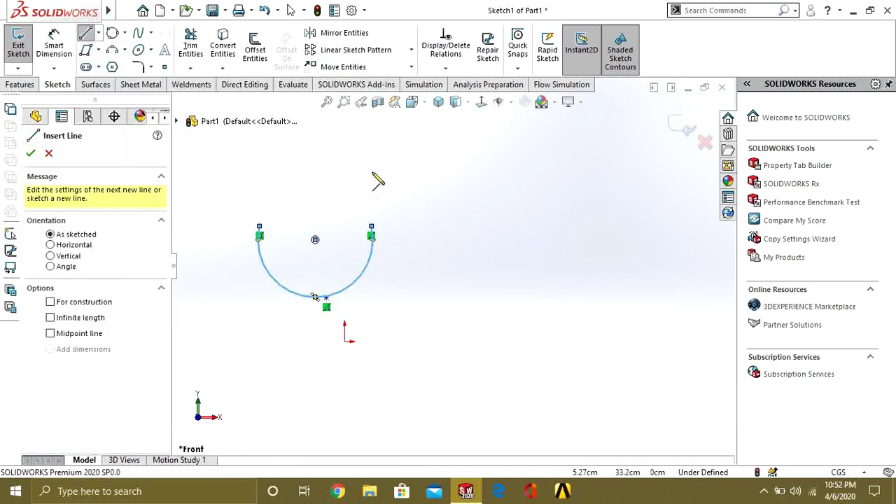
left_click(483, 178)
left_click(483, 321)
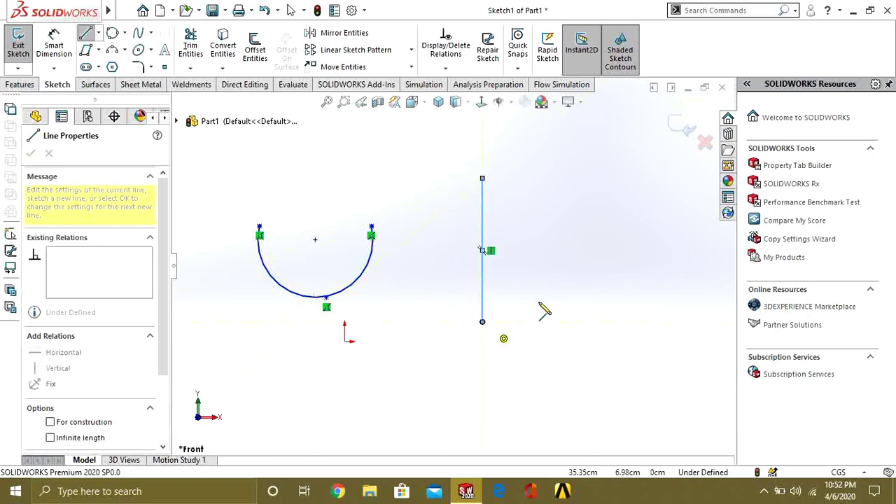
key("Escape")
left_click(86, 34)
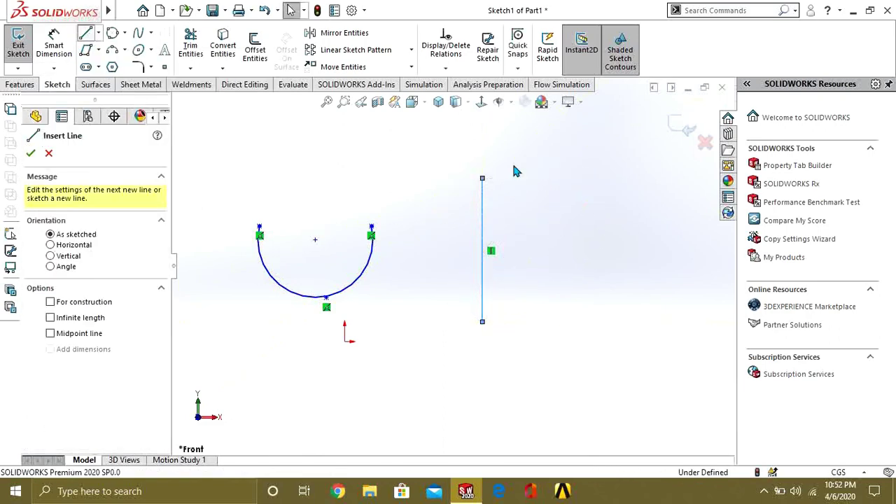
left_click(574, 178)
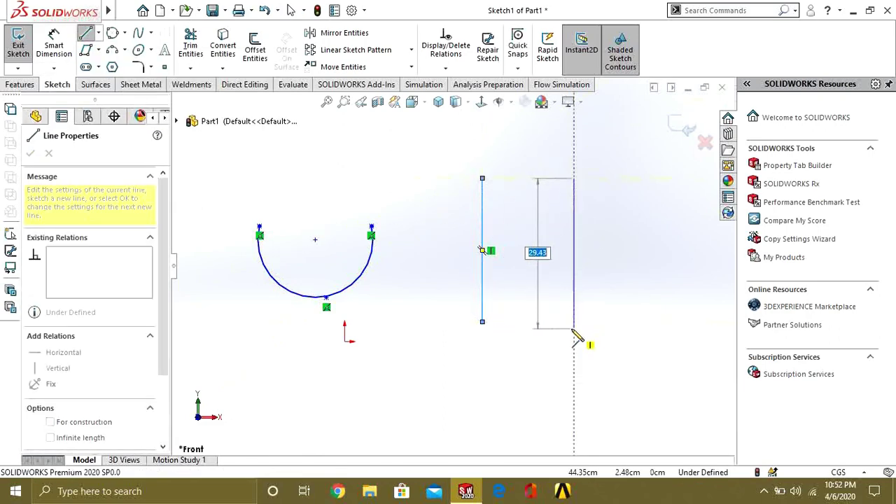
left_click(574, 322)
key("Escape")
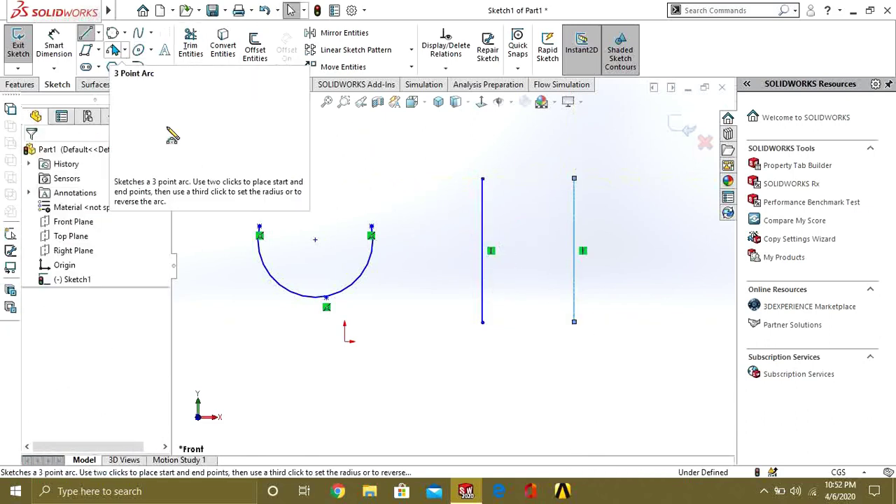
Cap the two vertical lines with an upward-bowed 3 Point Arc joining their tops
left_click(114, 53)
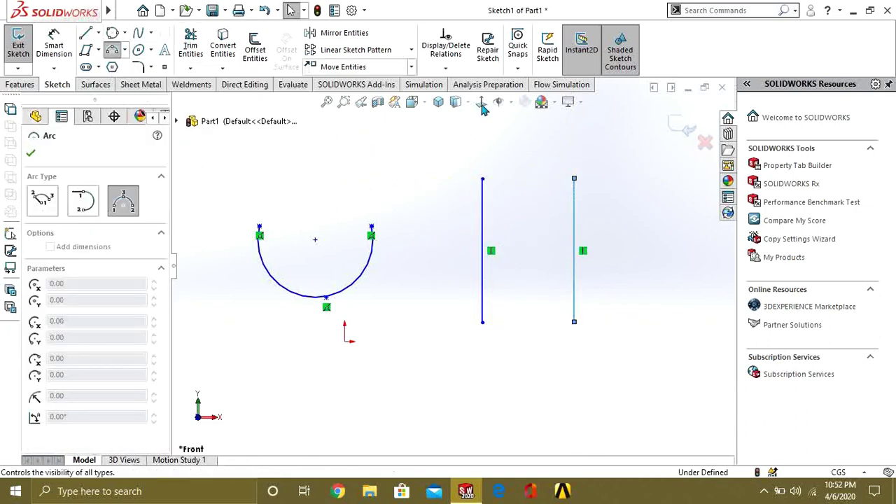
left_click(483, 180)
left_click(574, 180)
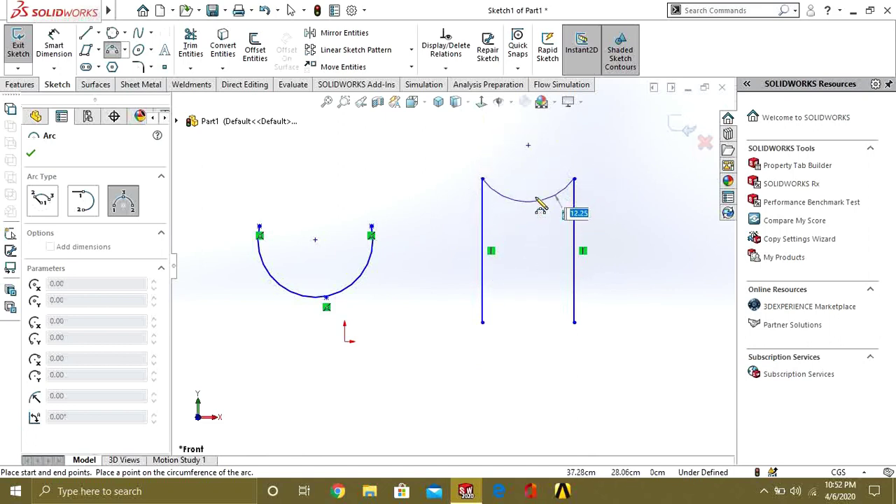
left_click(536, 131)
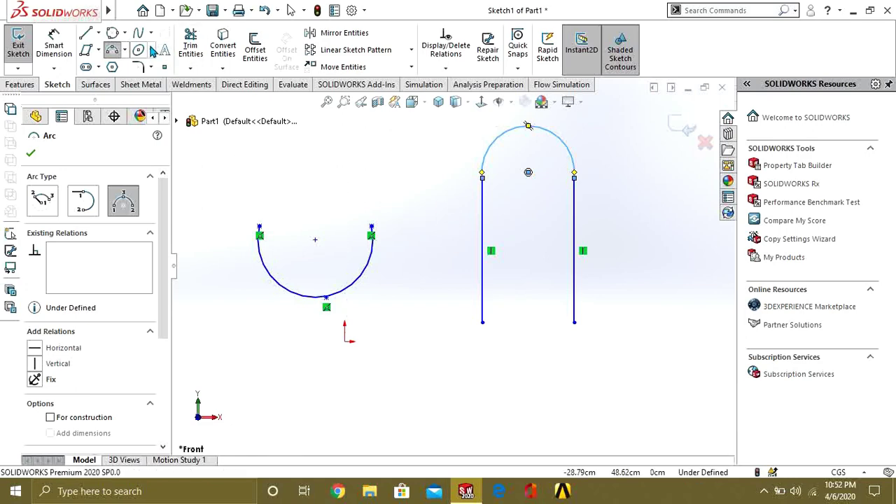
left_click(191, 47)
Power-trim away every arc and line, discard a trial spline, and start a new spline at upper left
mouse_move(381, 269)
left_mouse_down()
mouse_move(533, 204)
mouse_move(608, 188)
mouse_move(527, 148)
mouse_move(459, 206)
mouse_move(341, 263)
left_mouse_up()
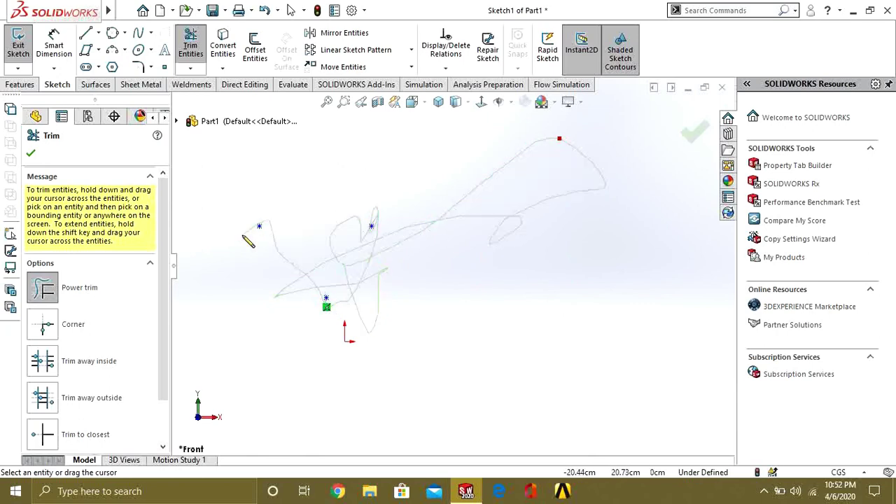
left_click(31, 157)
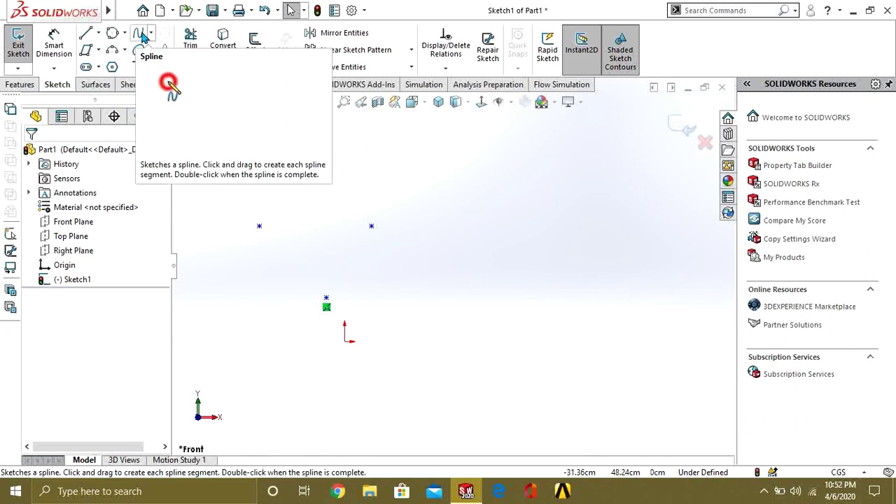
left_click(142, 36)
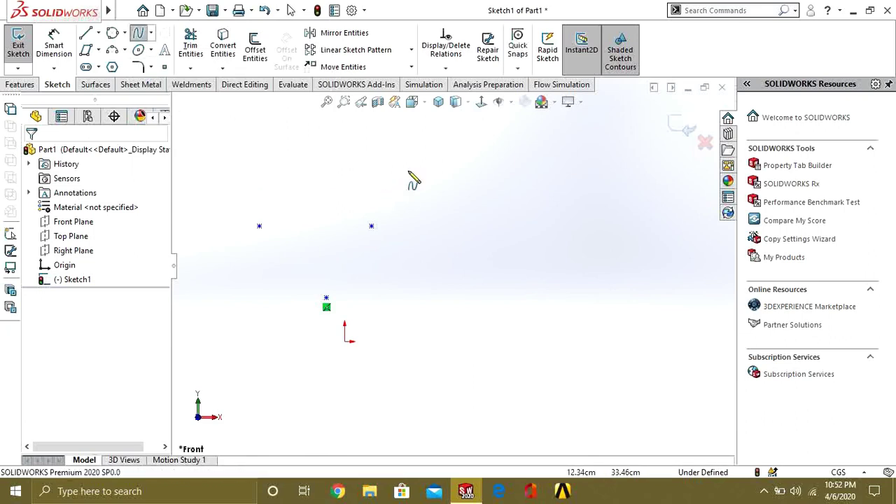
left_click(286, 261)
left_click(367, 187)
left_click(610, 257)
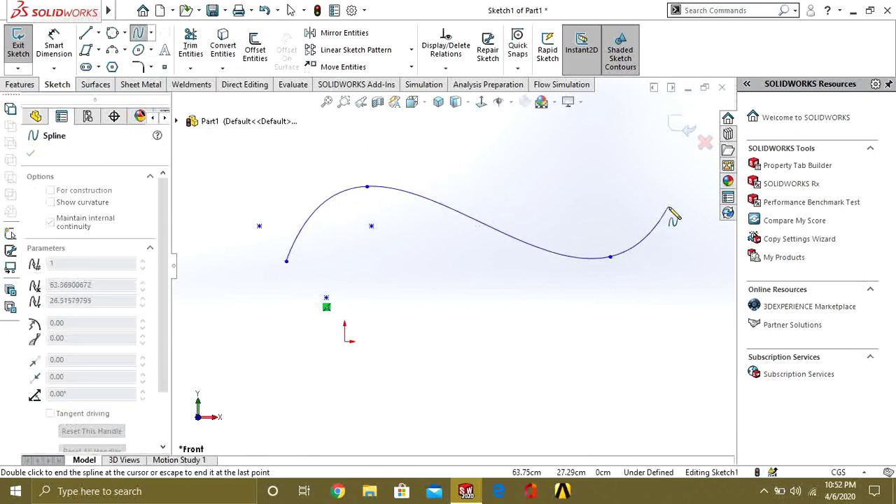
left_click(673, 183)
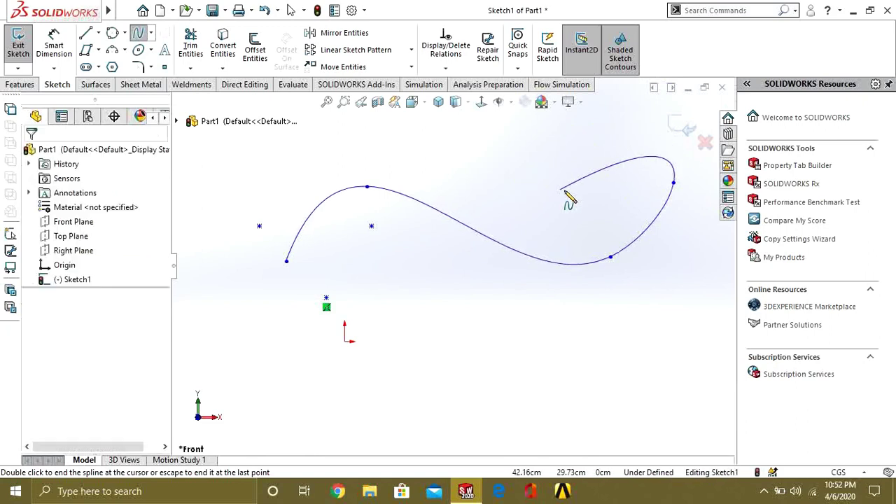
key("ctrl+z")
left_click(138, 33)
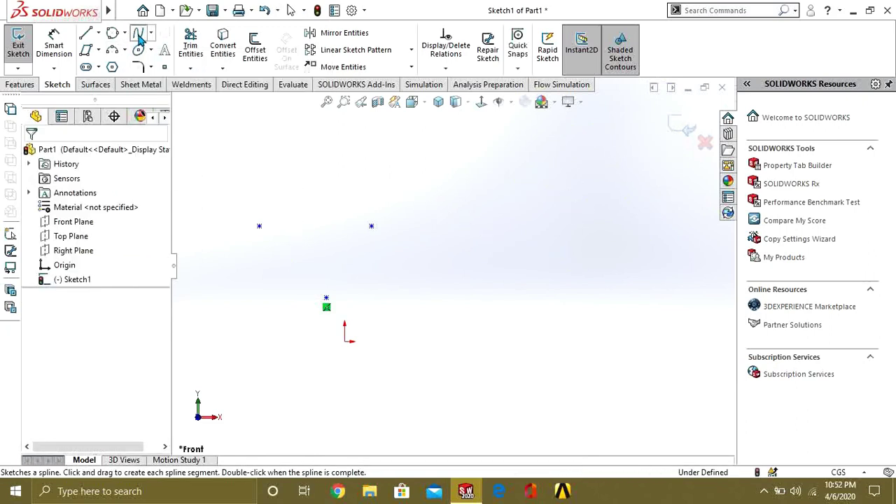
left_click(274, 221)
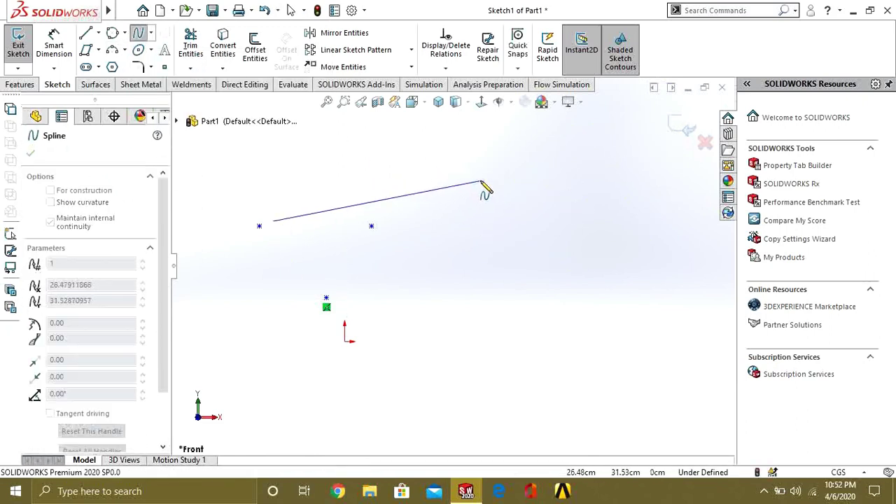
Place spline points at the upper right and lower right, then close the loop at the start point
left_click(529, 168)
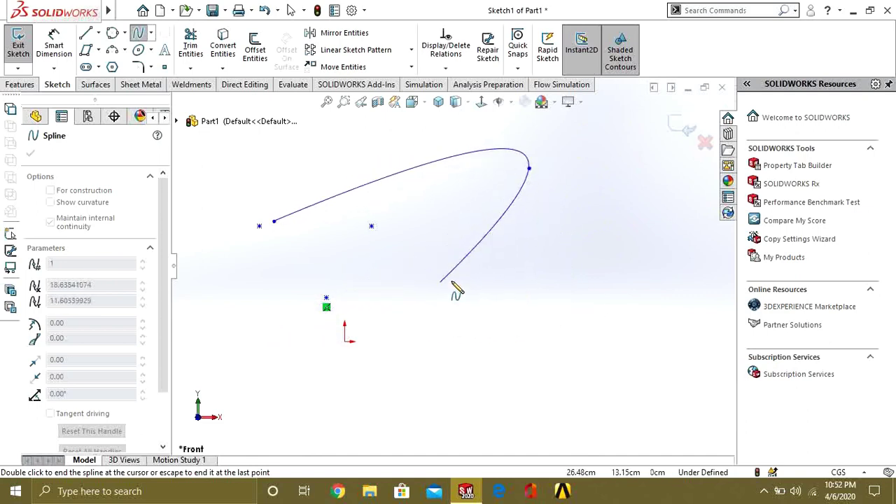
left_click(529, 168)
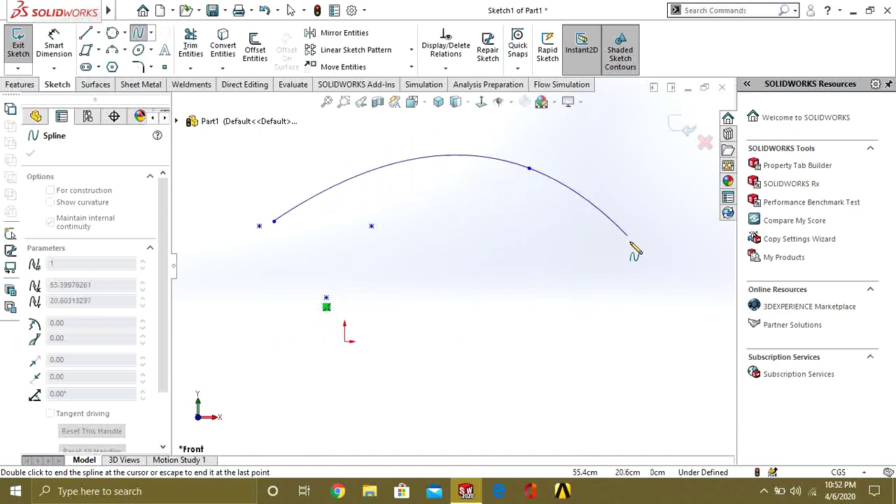
left_click(625, 290)
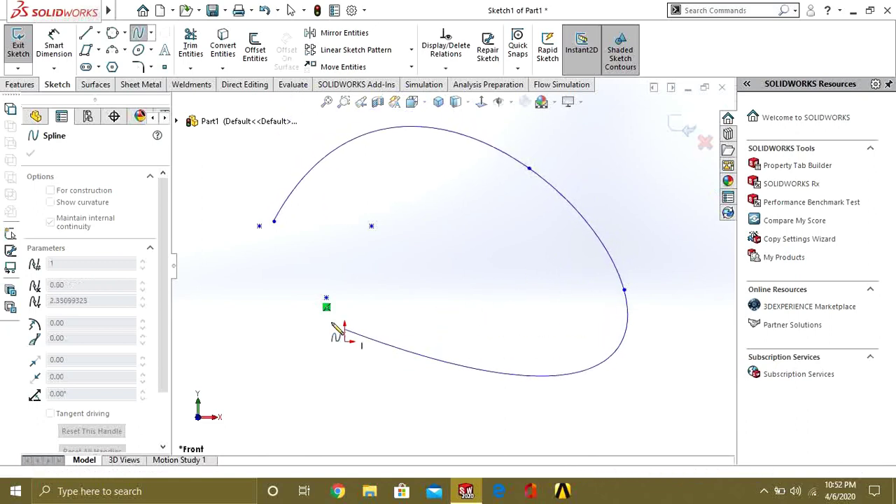
left_click(274, 222)
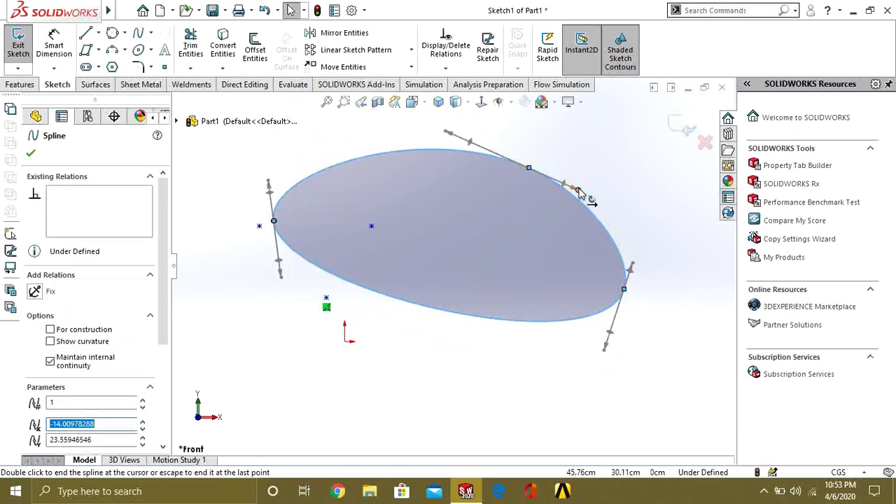
Drag the top point's tangent handle to flatten and tilt the spline into a smooth oval
mouse_move(579, 192)
left_mouse_down()
mouse_move(539, 176)
mouse_move(600, 205)
mouse_move(550, 217)
mouse_move(526, 194)
mouse_move(522, 175)
mouse_move(544, 179)
mouse_move(581, 208)
mouse_move(608, 188)
mouse_move(538, 210)
mouse_move(592, 200)
mouse_move(556, 199)
mouse_move(535, 173)
mouse_move(516, 222)
mouse_move(476, 165)
mouse_move(506, 177)
mouse_move(495, 221)
mouse_move(539, 169)
mouse_move(501, 217)
mouse_move(525, 228)
mouse_move(518, 216)
left_mouse_up()
scroll(593, 203, "down", 4)
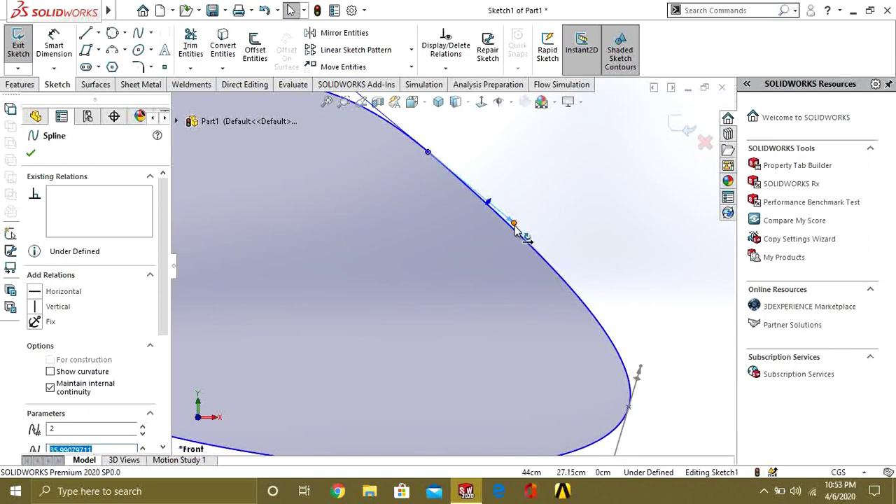
left_click_drag(516, 231, 532, 217)
scroll(532, 217, "up", 6)
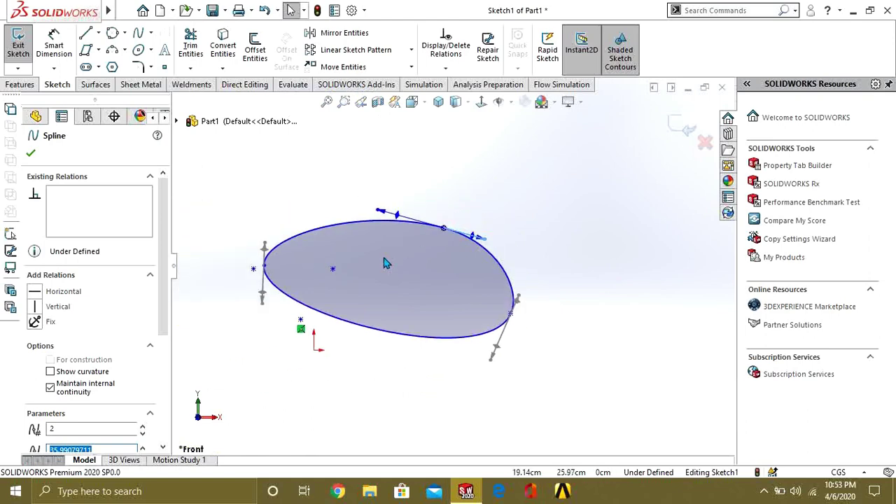